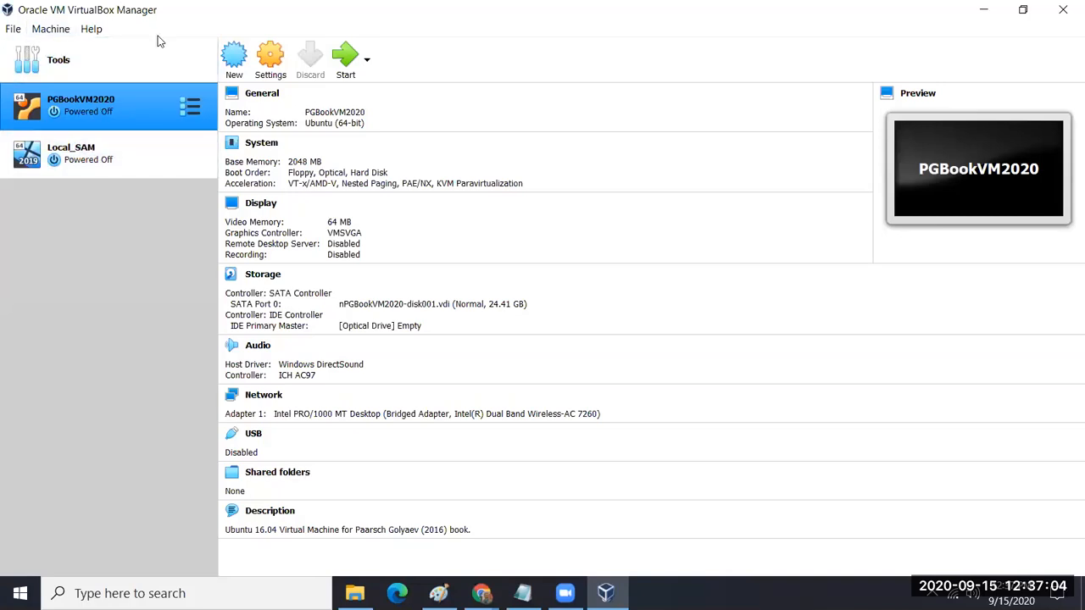
Step: Create a new virtual machine named UBUTest, which auto-detects Linux / Ubuntu (64-bit)
left_click(237, 61)
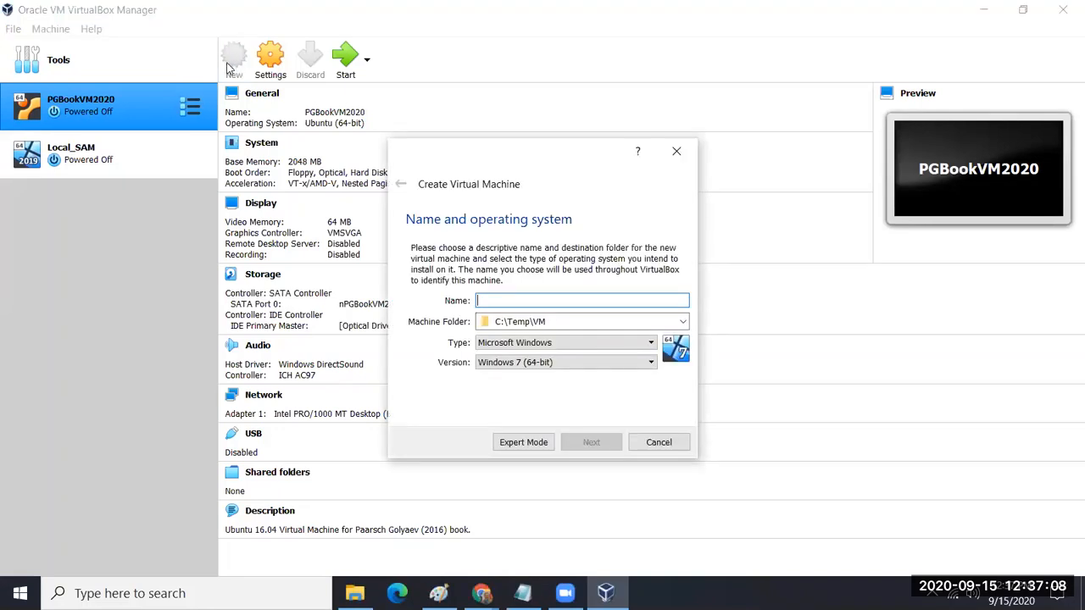
type("UBU")
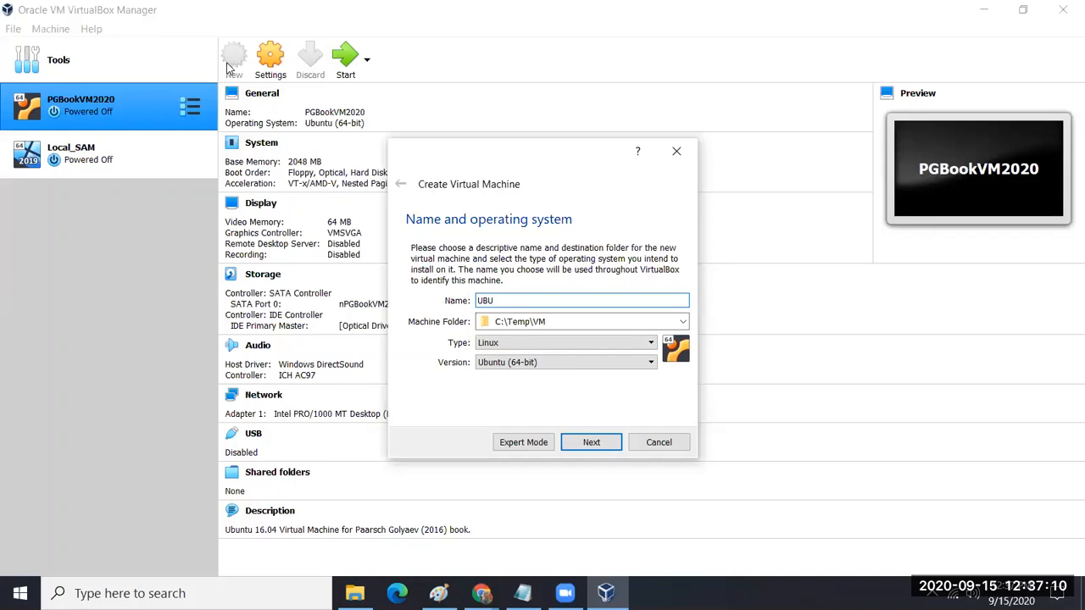
type("Test")
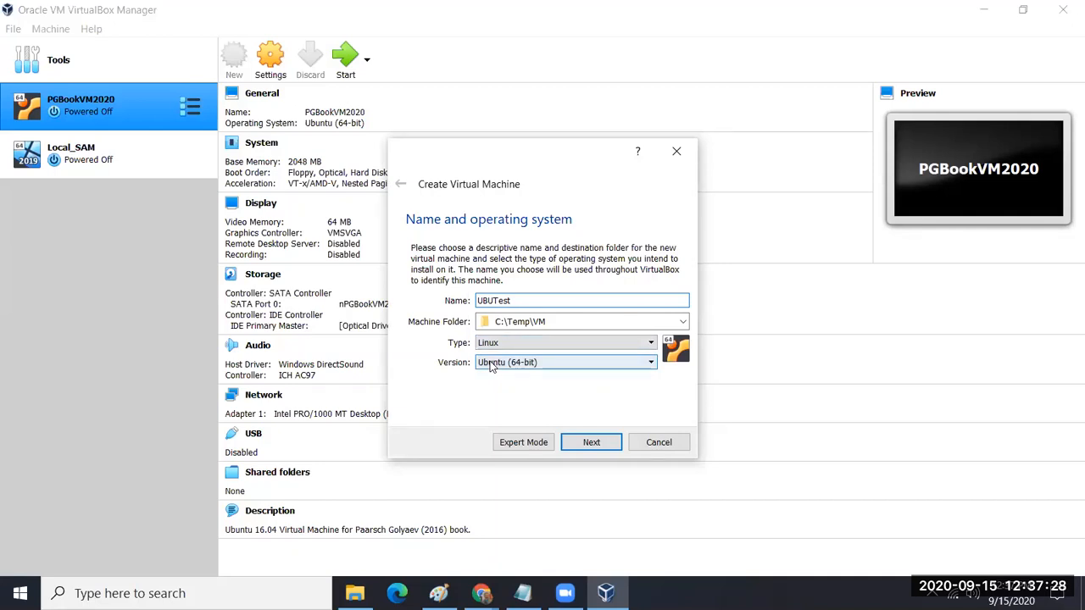
Step: Set the UBUTest memory size to 2048 MB
left_click(589, 444)
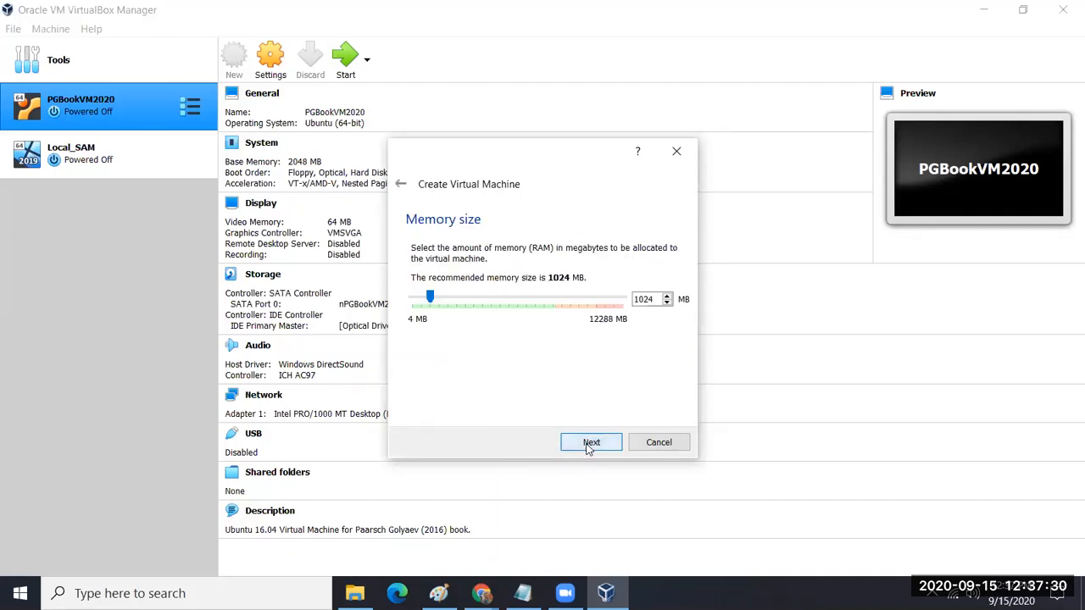
double_click(646, 299)
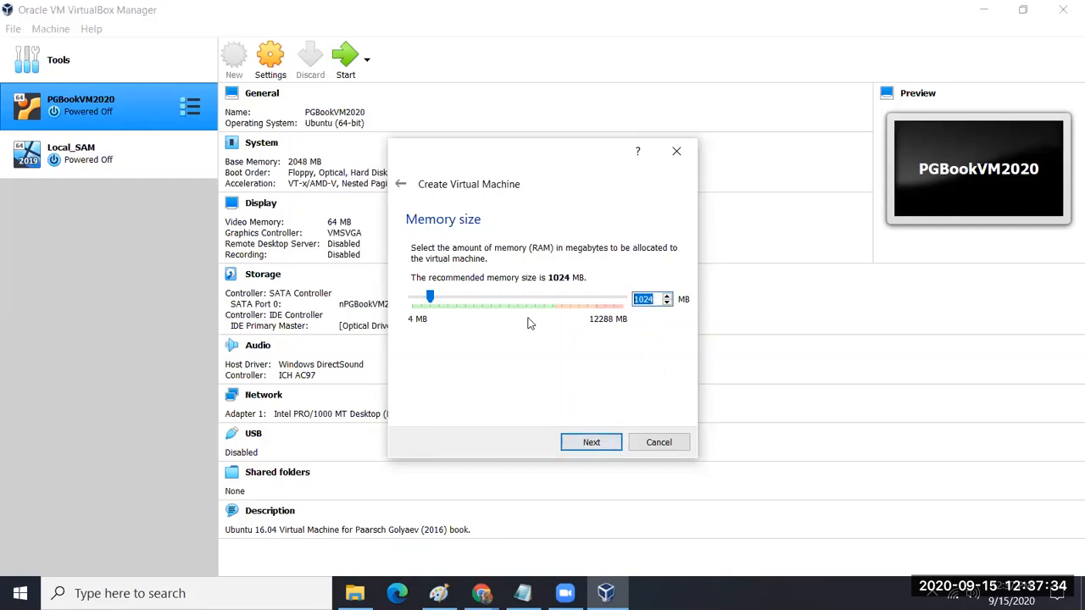
type("2048")
Step: Specify a new fixed-size VDI virtual hard disk of 15 GB
left_click(591, 439)
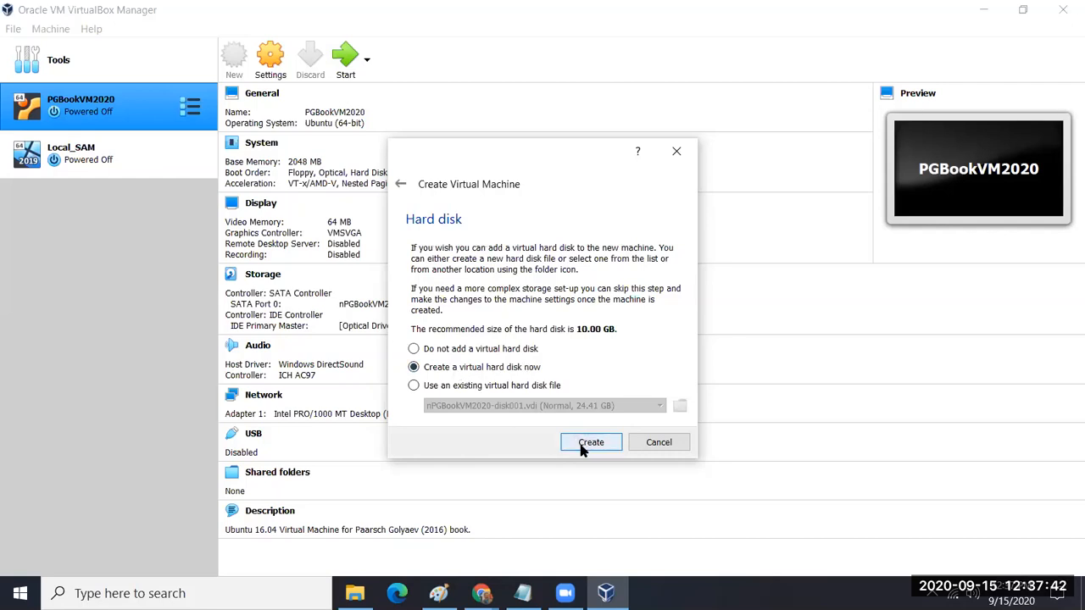
left_click(585, 445)
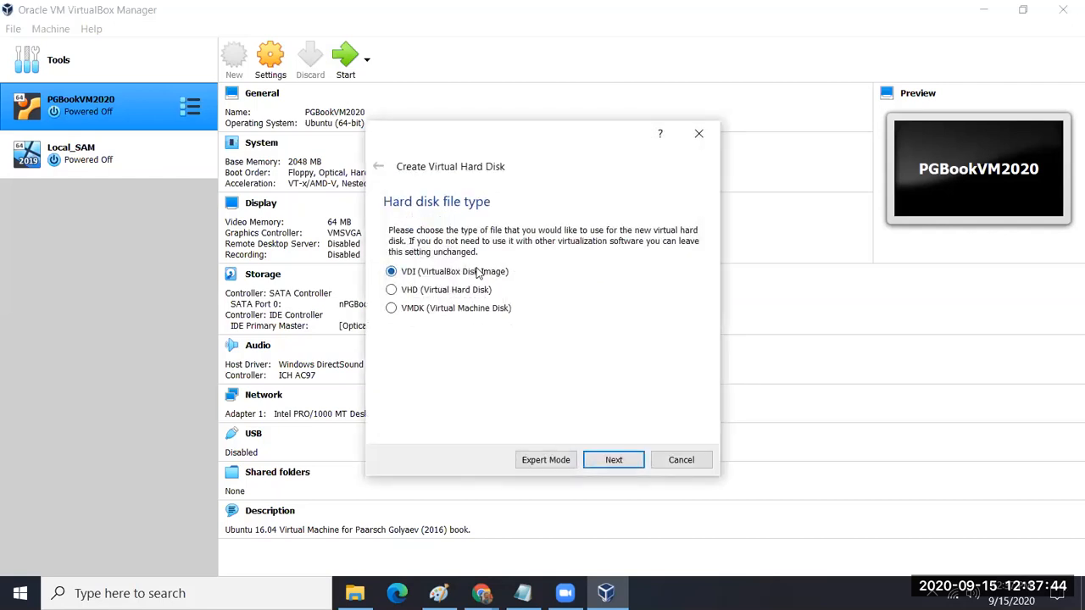
left_click(614, 462)
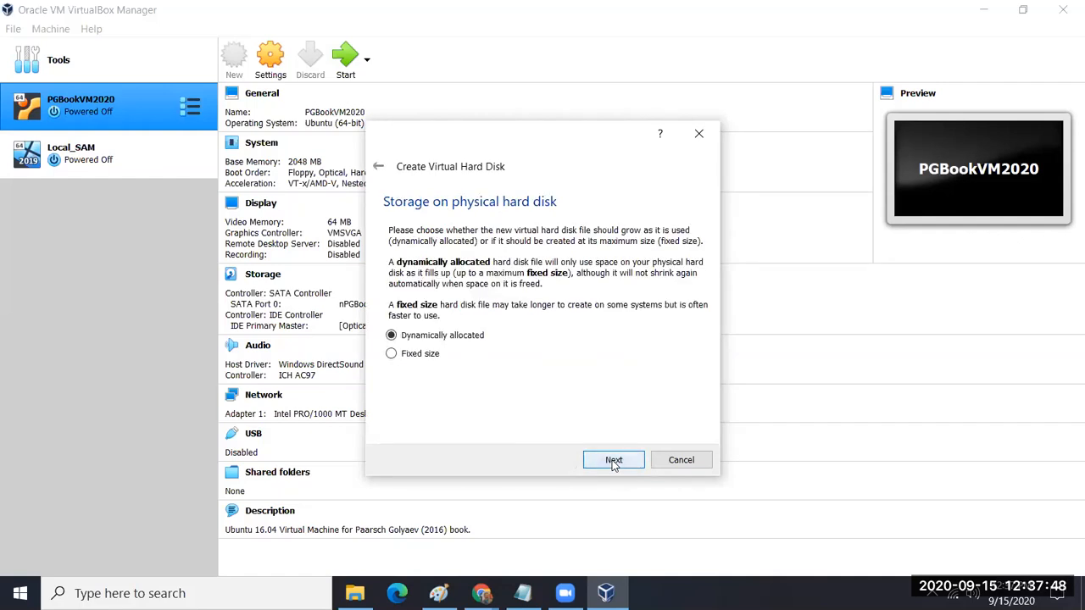
left_click(435, 356)
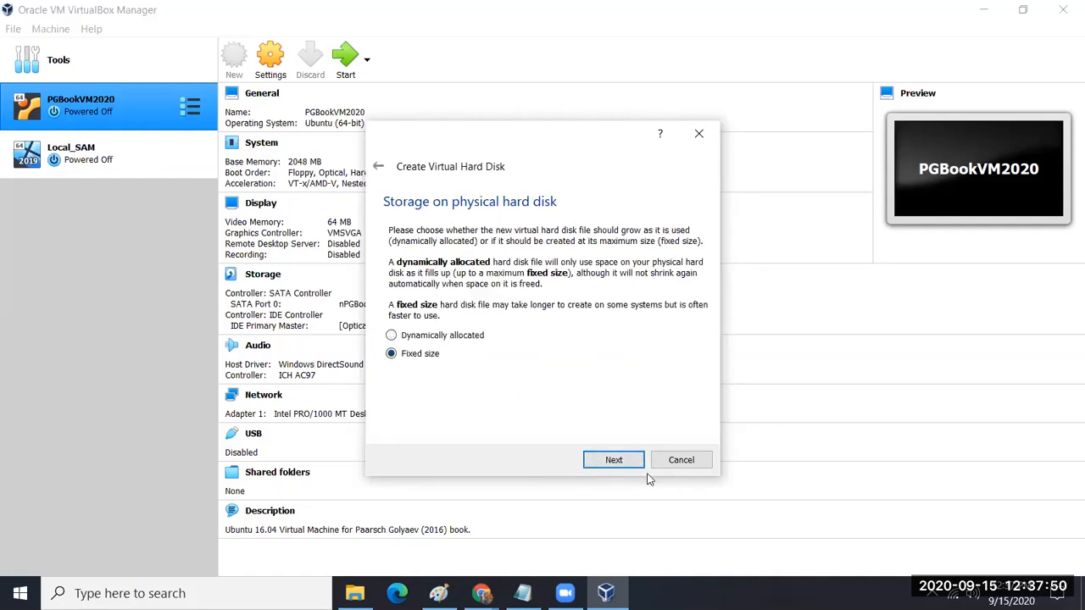
left_click(630, 464)
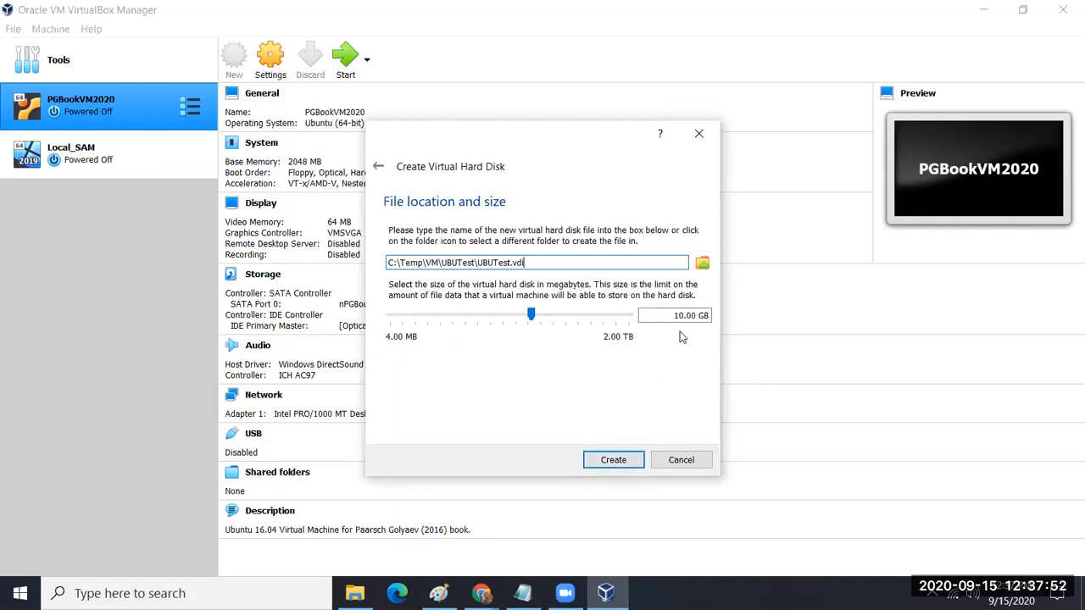
left_click_drag(681, 317, 679, 316)
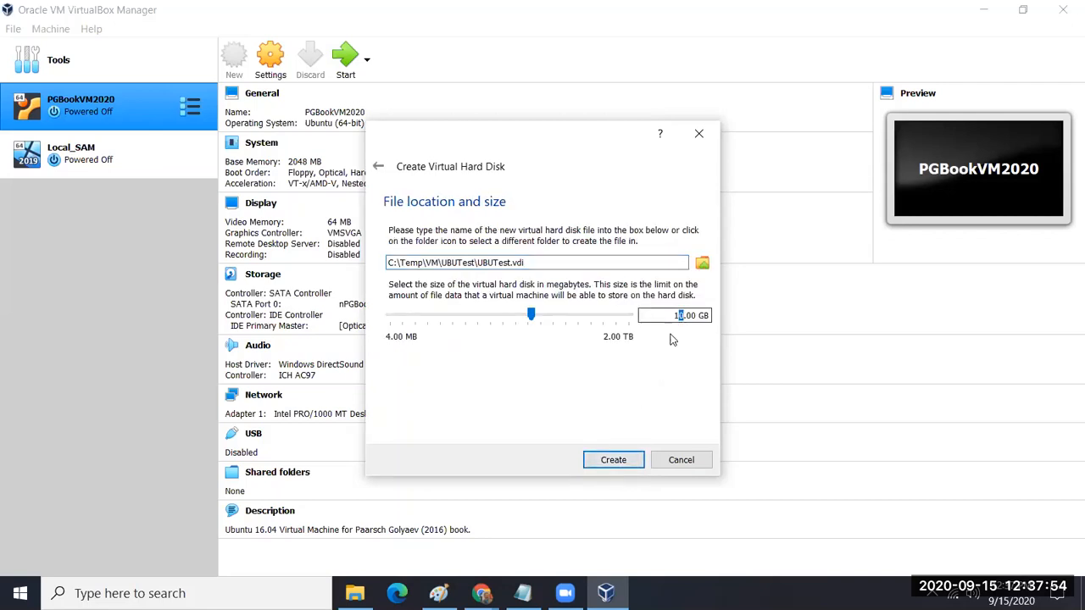
type("5")
Step: Create UBUTest, then remove Floppy from its boot order and set 2 processors
left_click(608, 463)
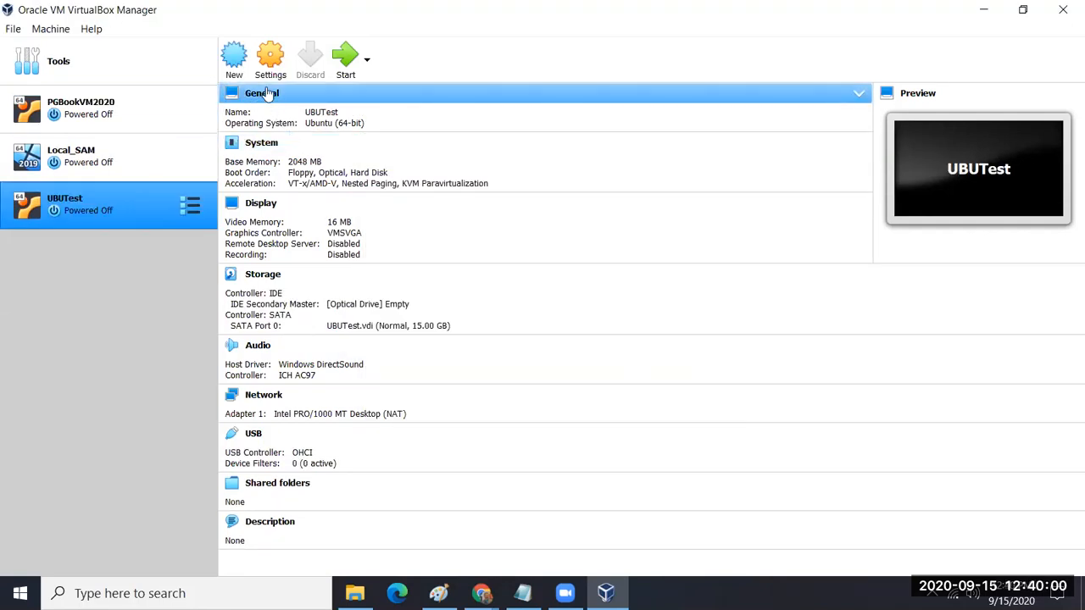
left_click(271, 58)
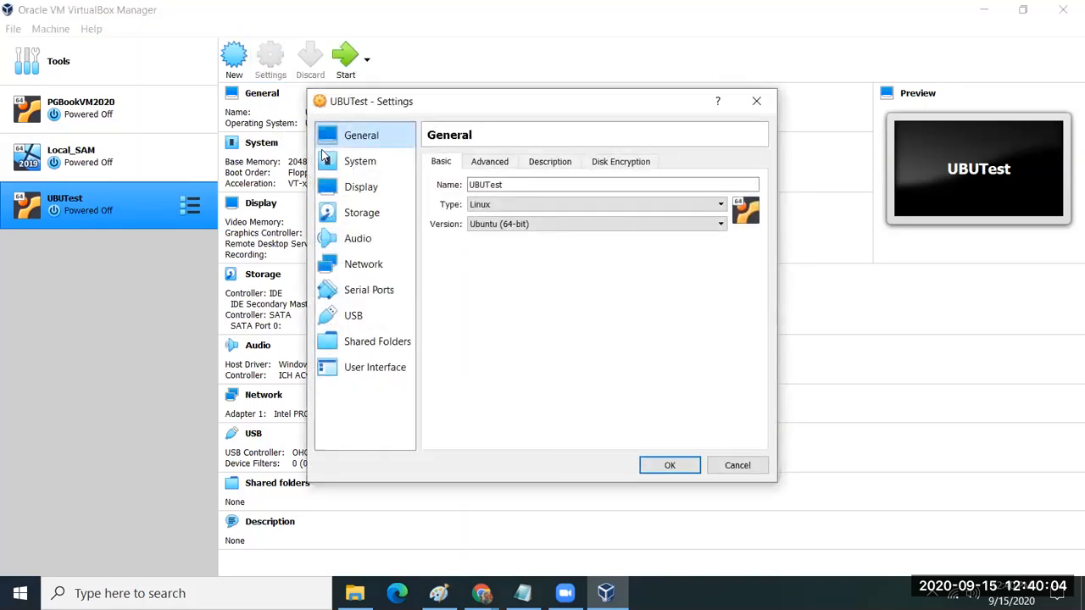
left_click(341, 167)
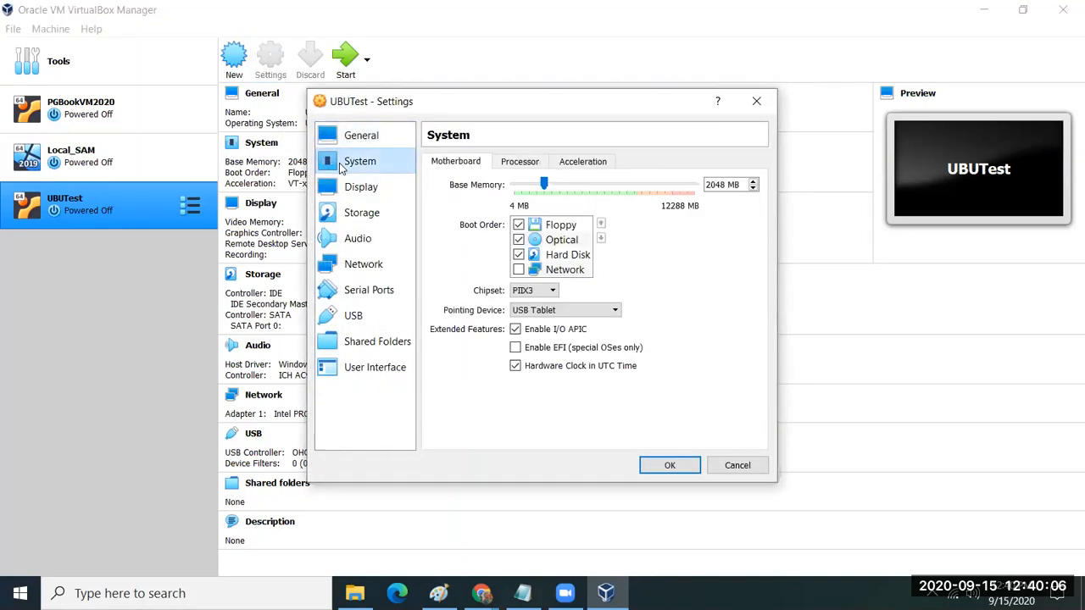
left_click(518, 225)
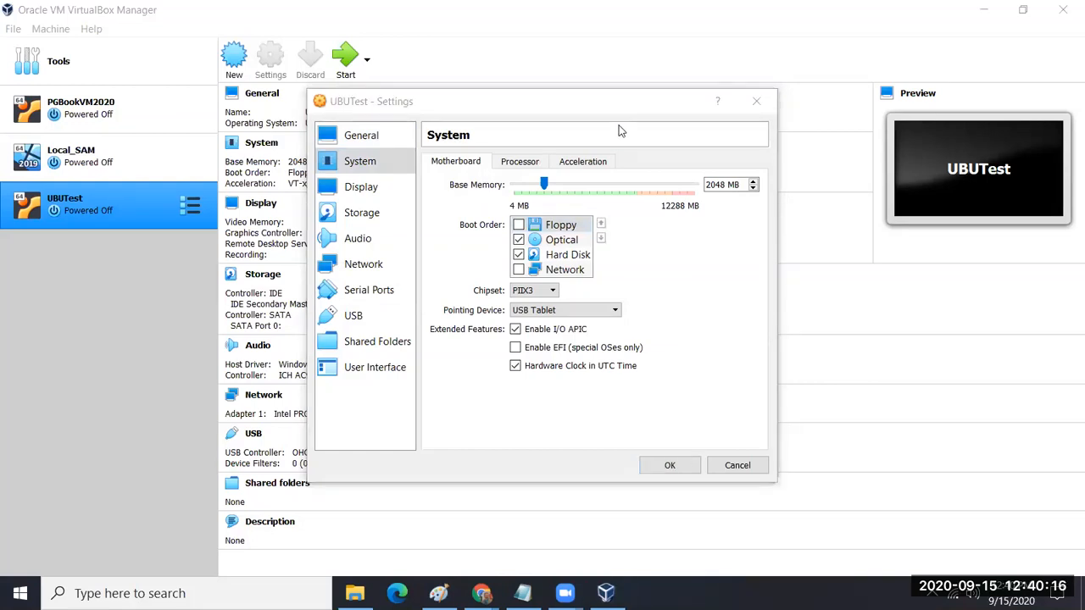
left_click(519, 161)
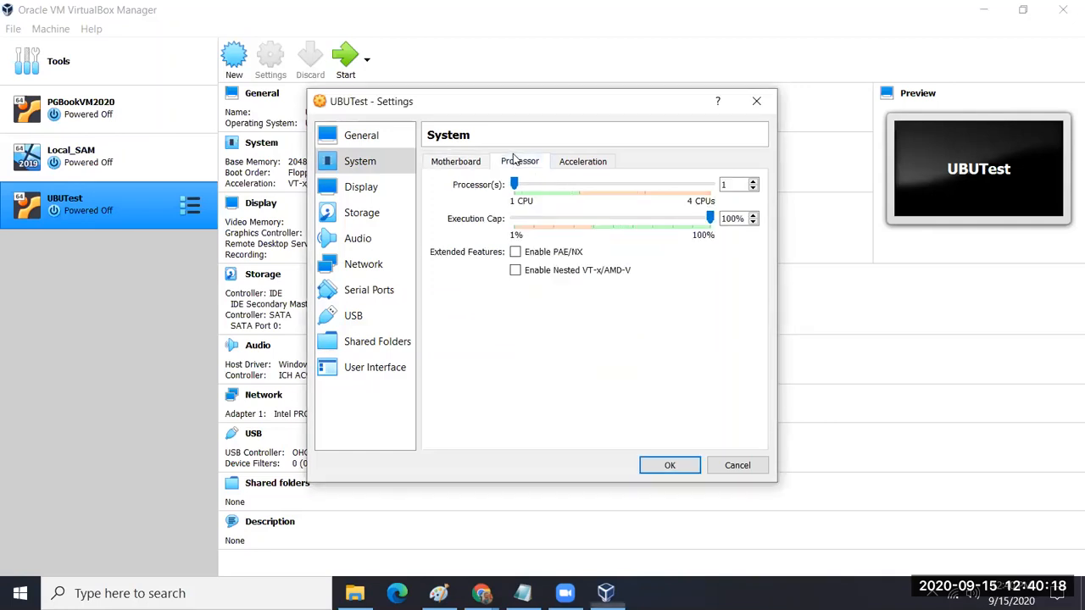
left_click(754, 183)
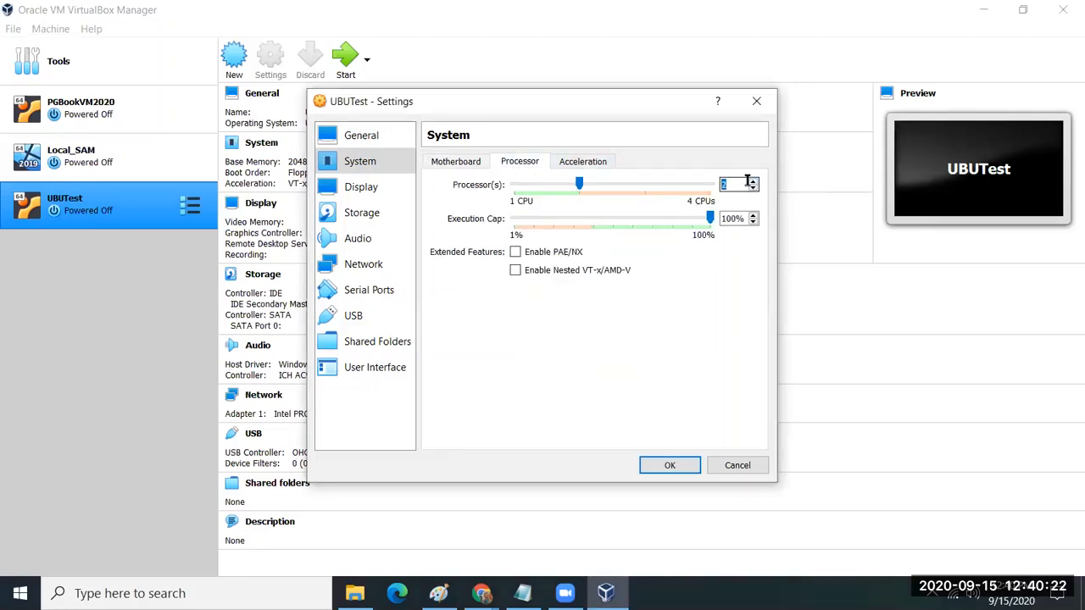
Step: Set video memory to 64 MB and enable 3D acceleration
left_click(359, 187)
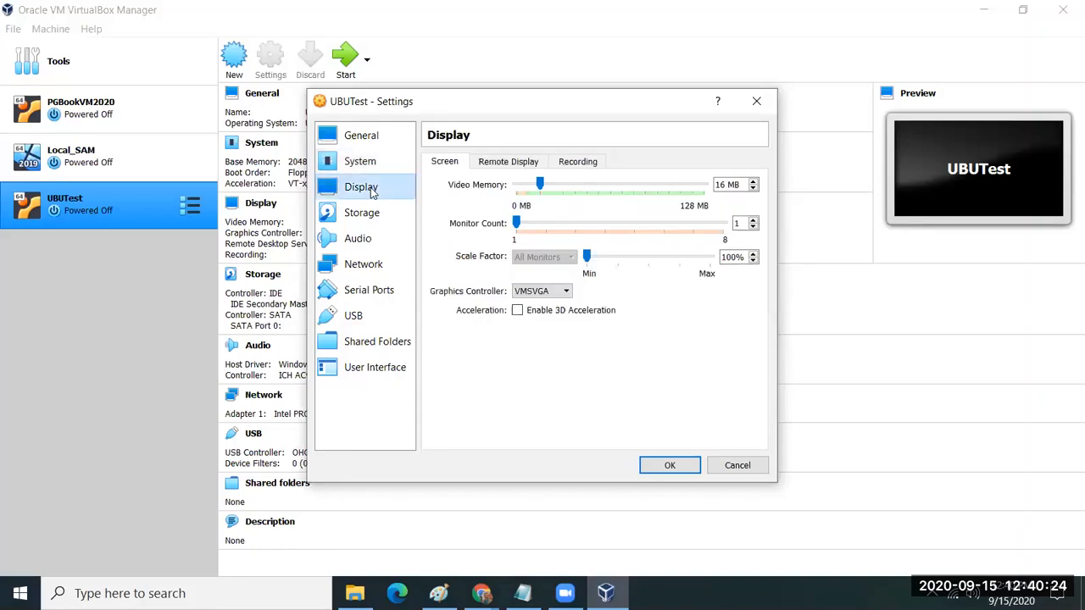
left_click(721, 184)
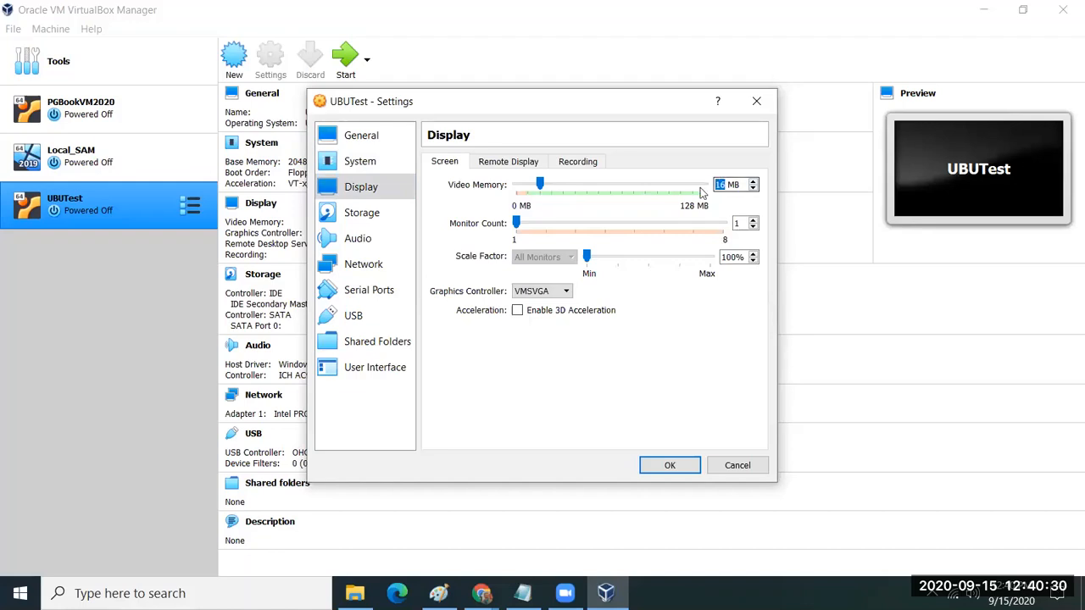
key("BackSpace")
type("4")
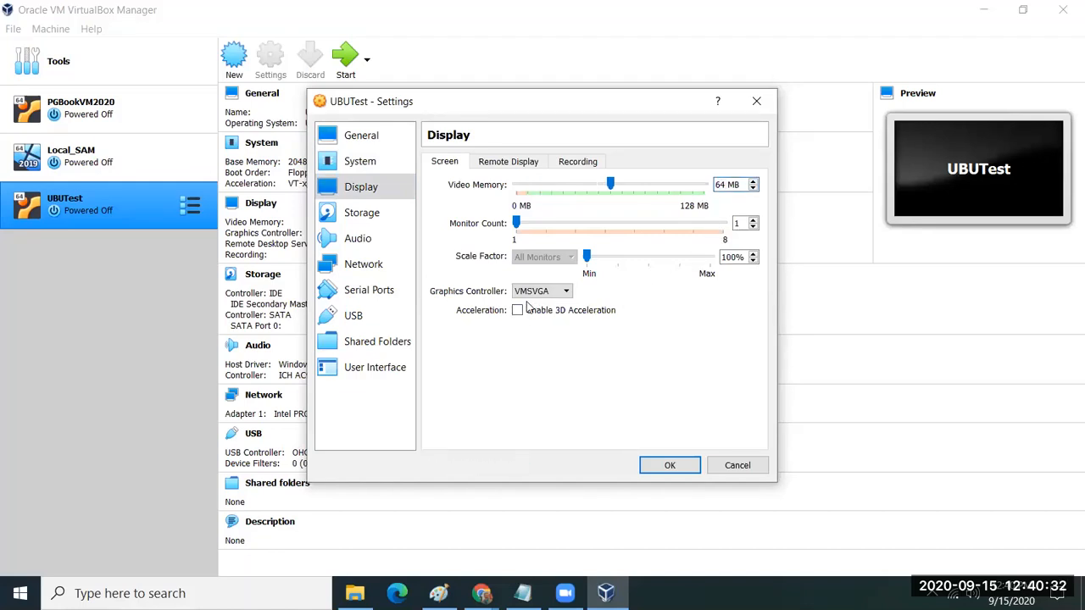
left_click(518, 312)
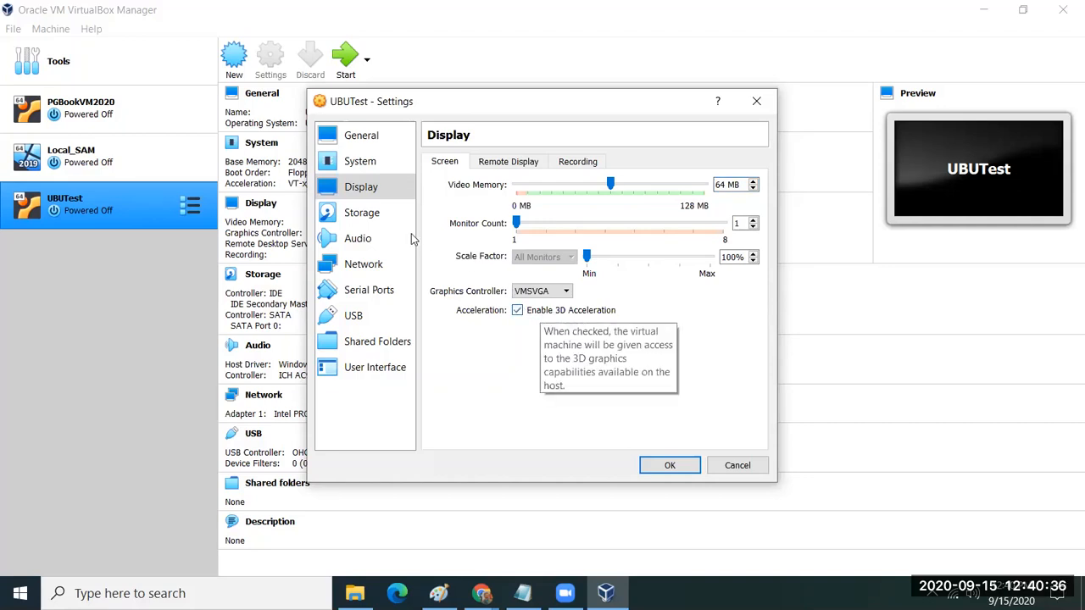
Step: Attach the network adapter as Bridged Adapter, then go to the Storage settings
left_click(366, 261)
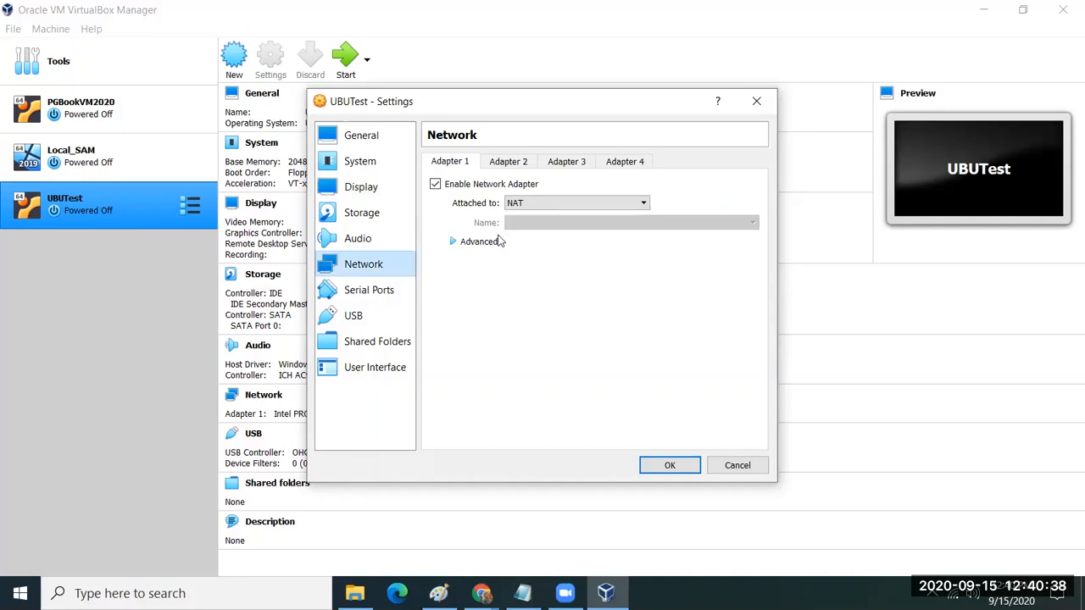
left_click(568, 203)
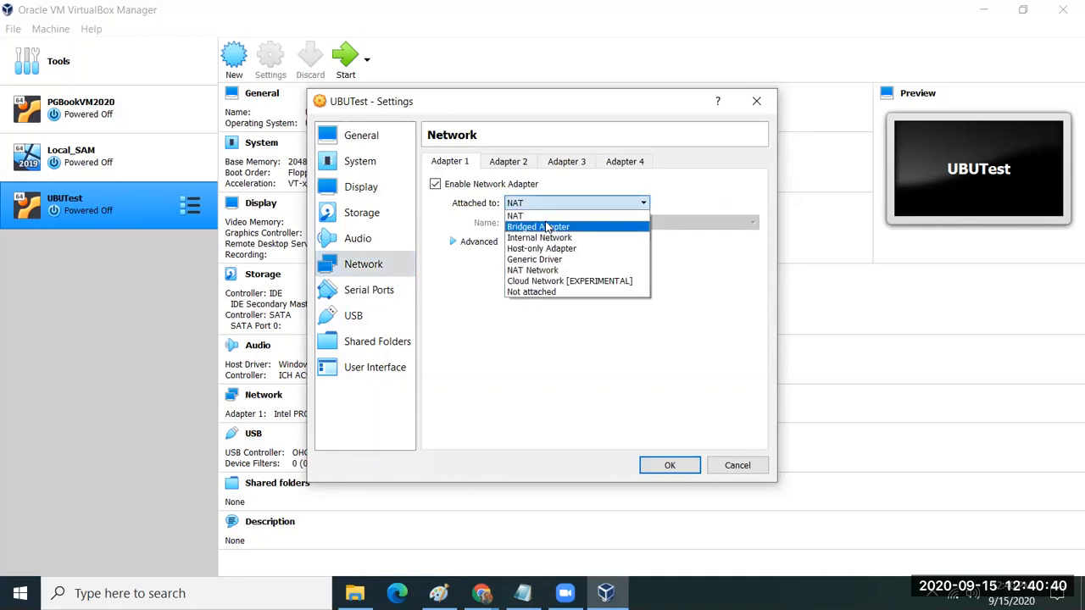
left_click(551, 224)
left_click(382, 219)
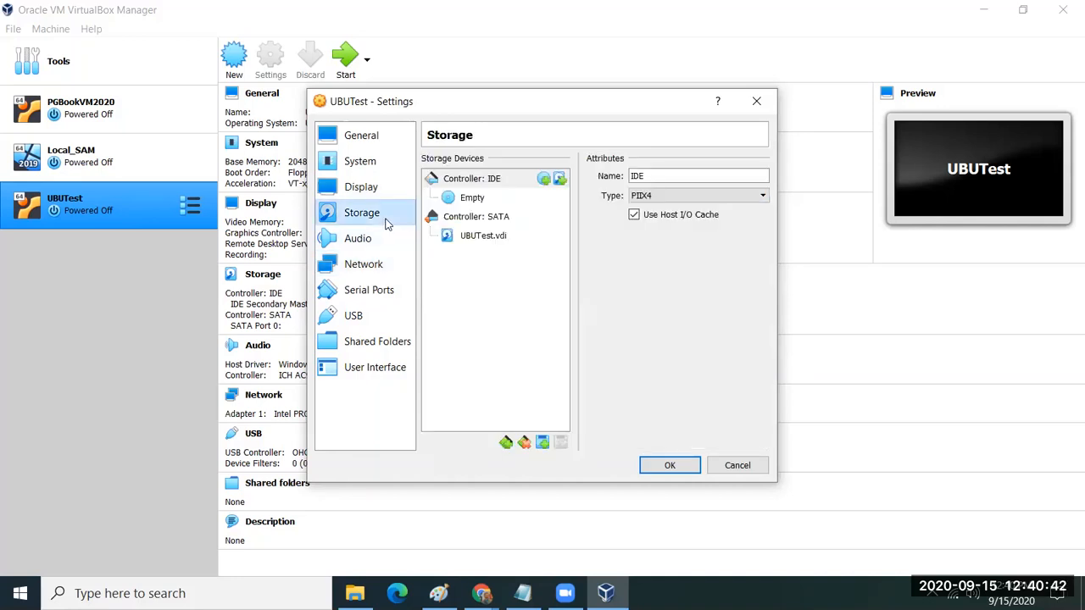
Step: Load ubuntu-16.04.7-desktop-amd64.iso into the optical drive as Live CD/DVD and save
left_click(460, 200)
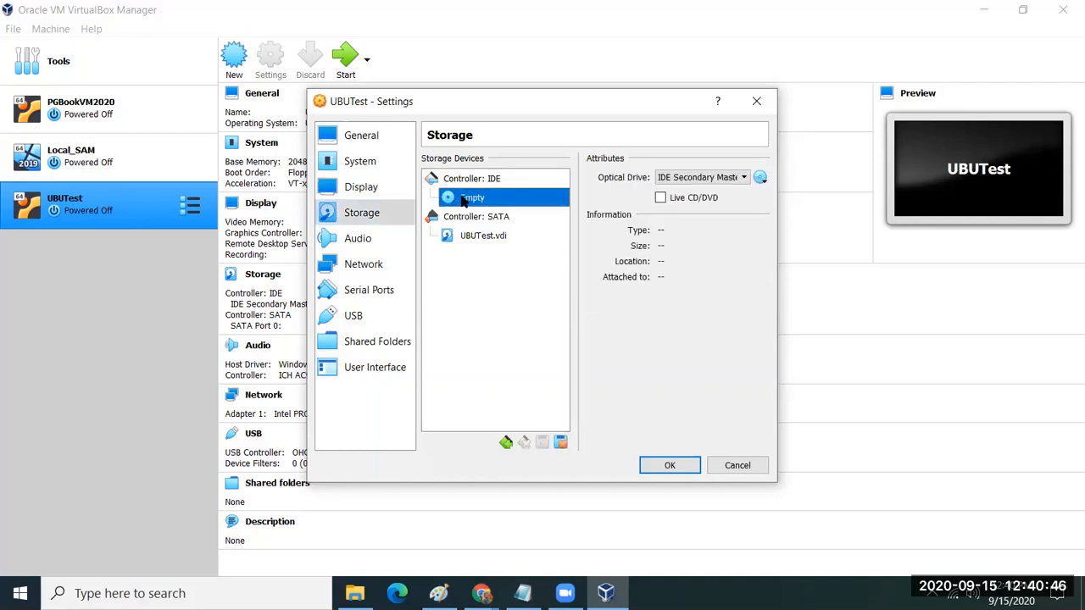
left_click(662, 200)
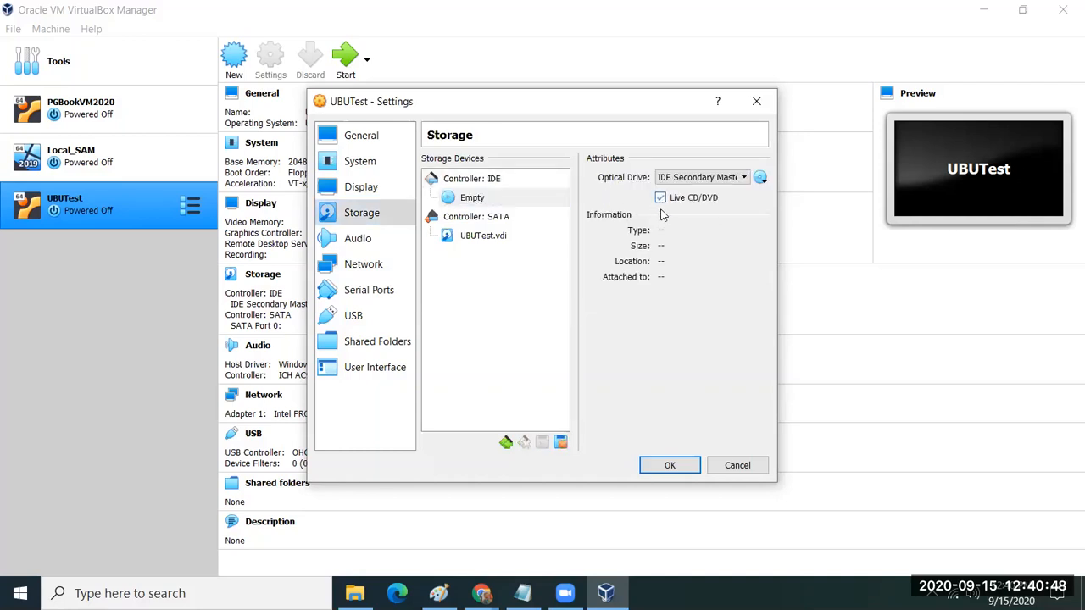
left_click(761, 180)
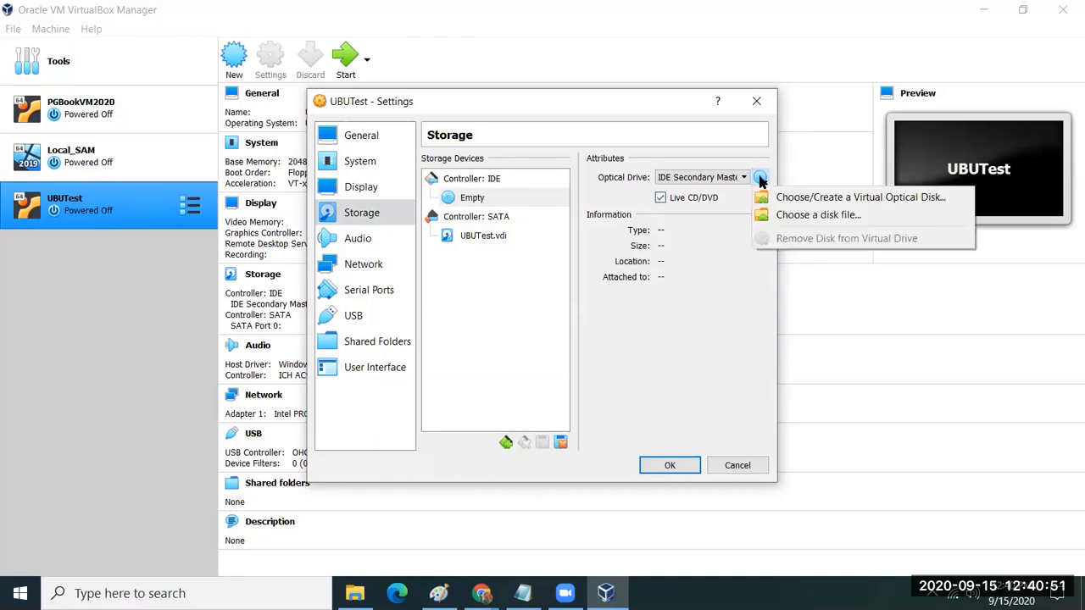
left_click(784, 215)
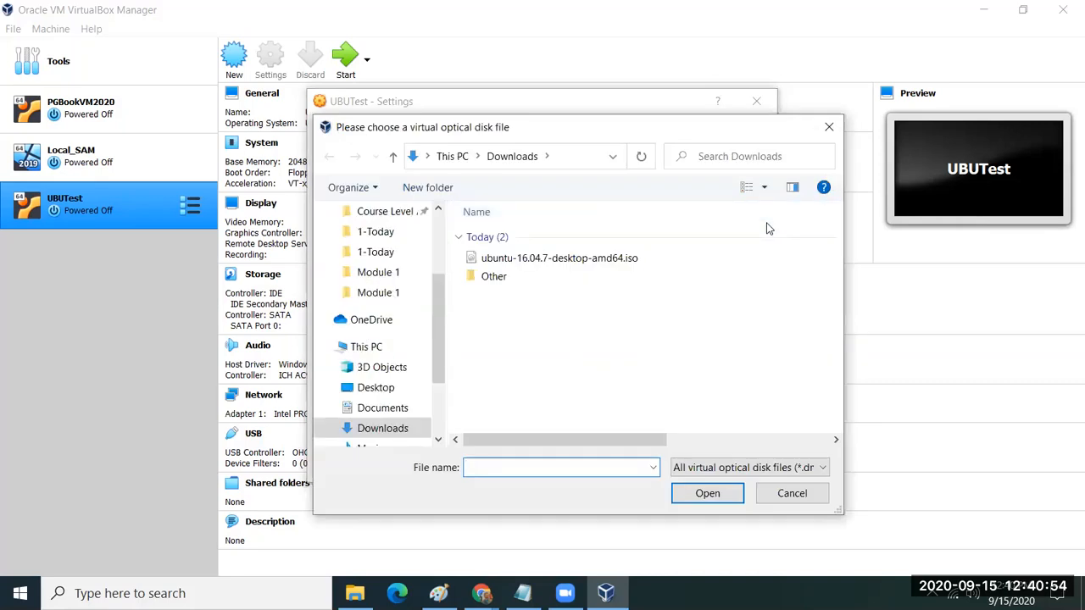
left_click(638, 260)
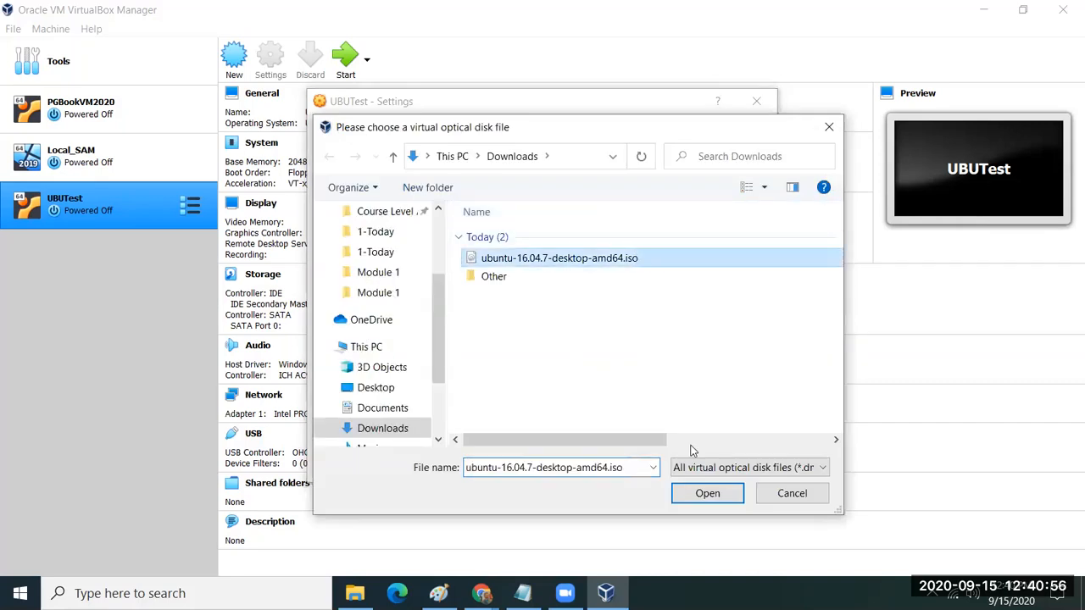
left_click(702, 496)
left_click(670, 466)
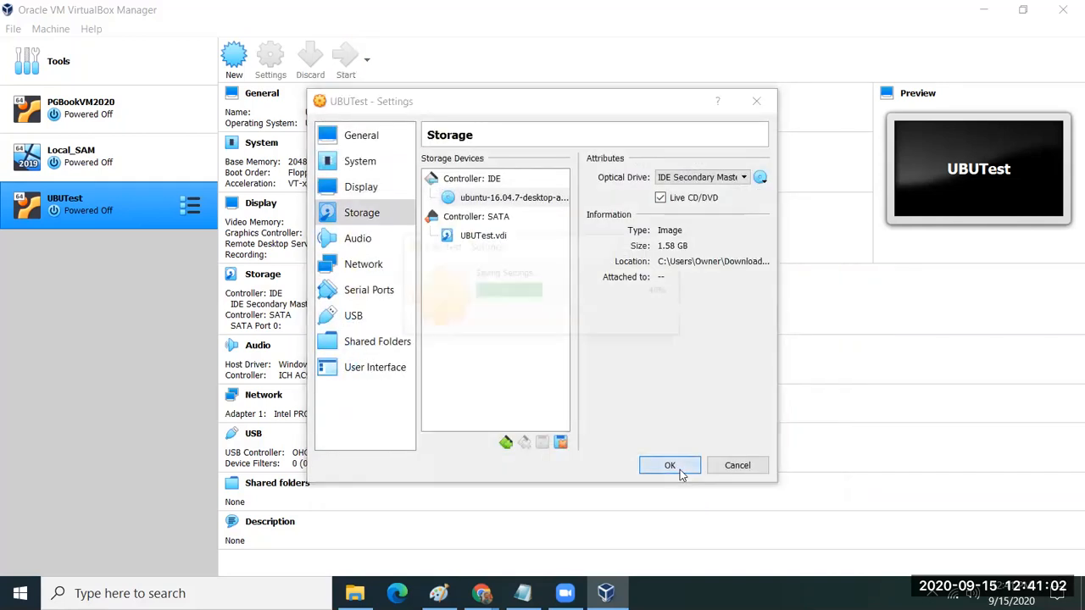
Step: Start UBUTest with ubuntu-16.04.7-desktop-amd64.iso chosen as the start-up disk
left_click(348, 60)
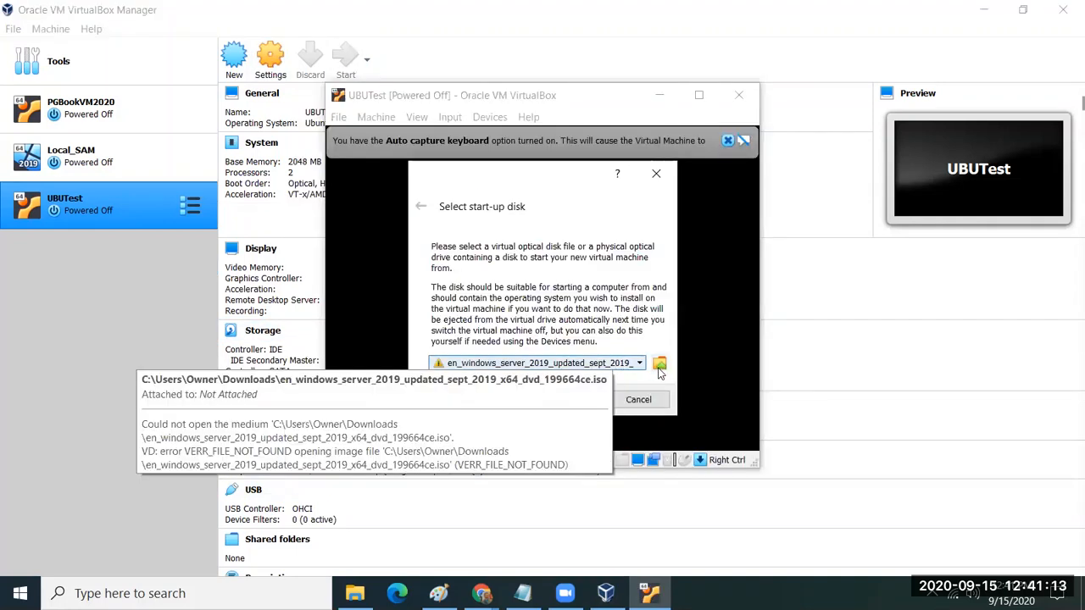
left_click(661, 364)
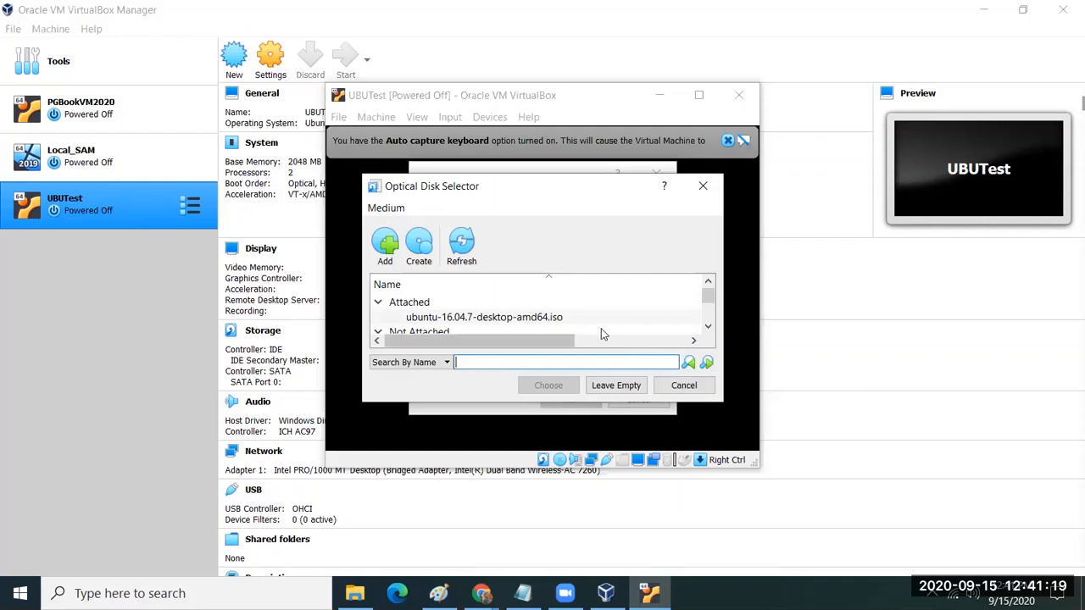
left_click(553, 317)
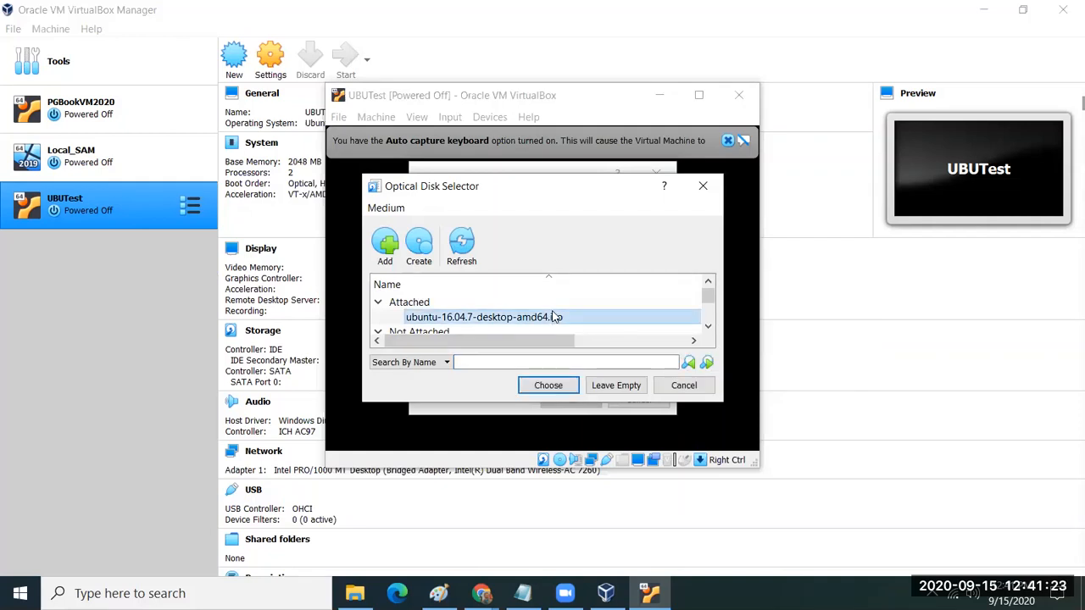
left_click(549, 386)
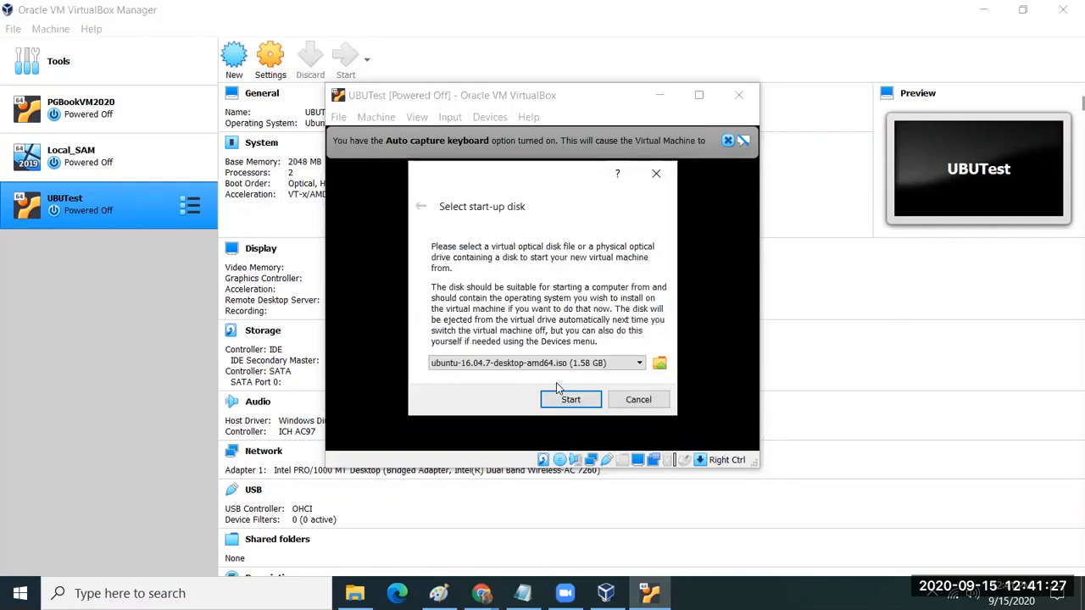
left_click(569, 400)
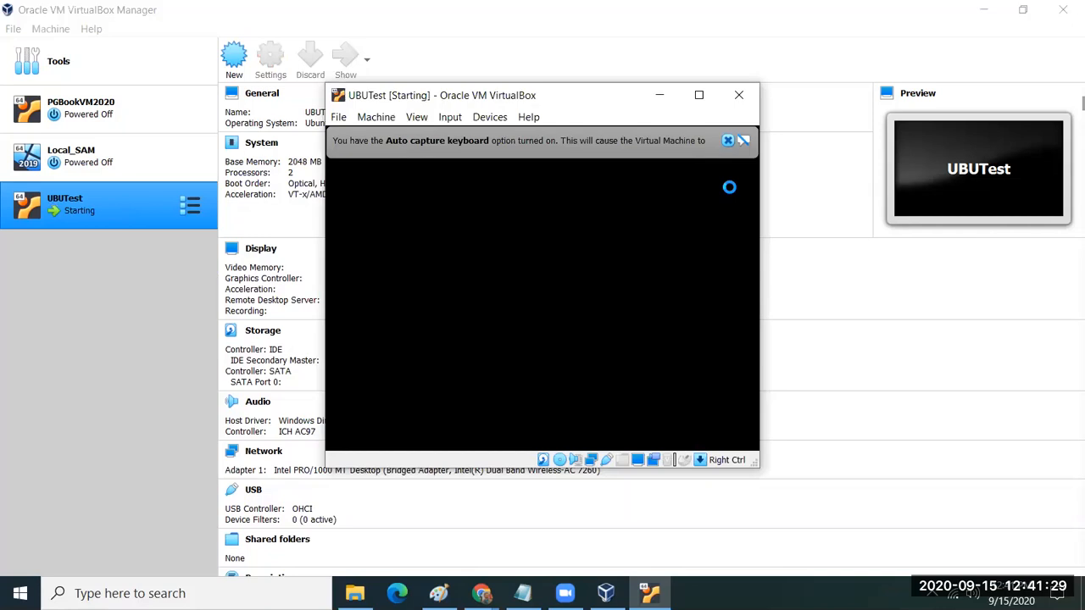
Step: Dismiss the auto-capture notice, let the VM capture input, and choose Install Ubuntu
left_click(727, 142)
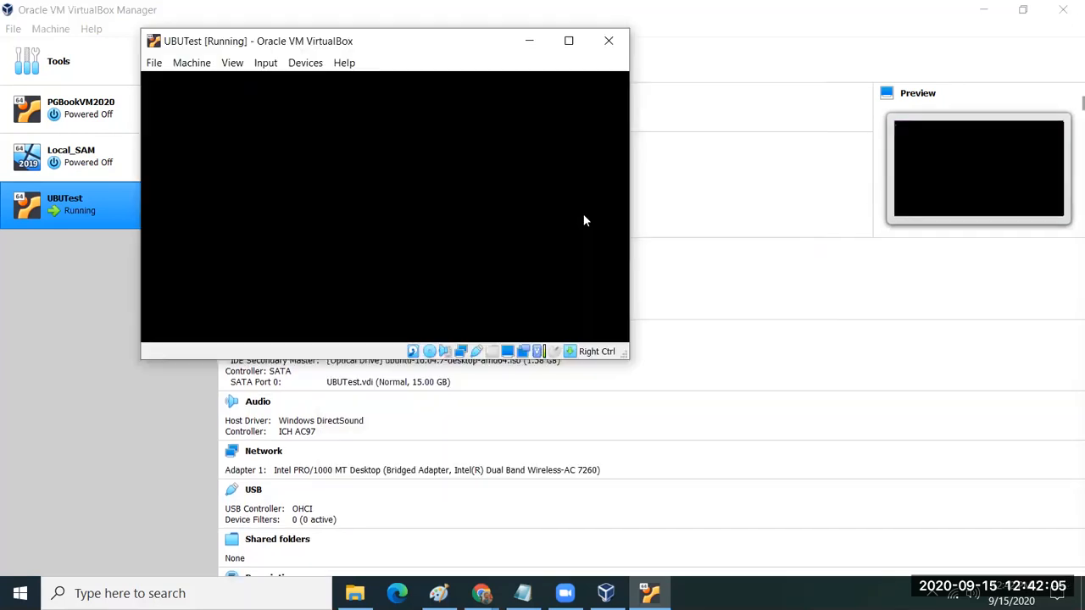
left_click(584, 218)
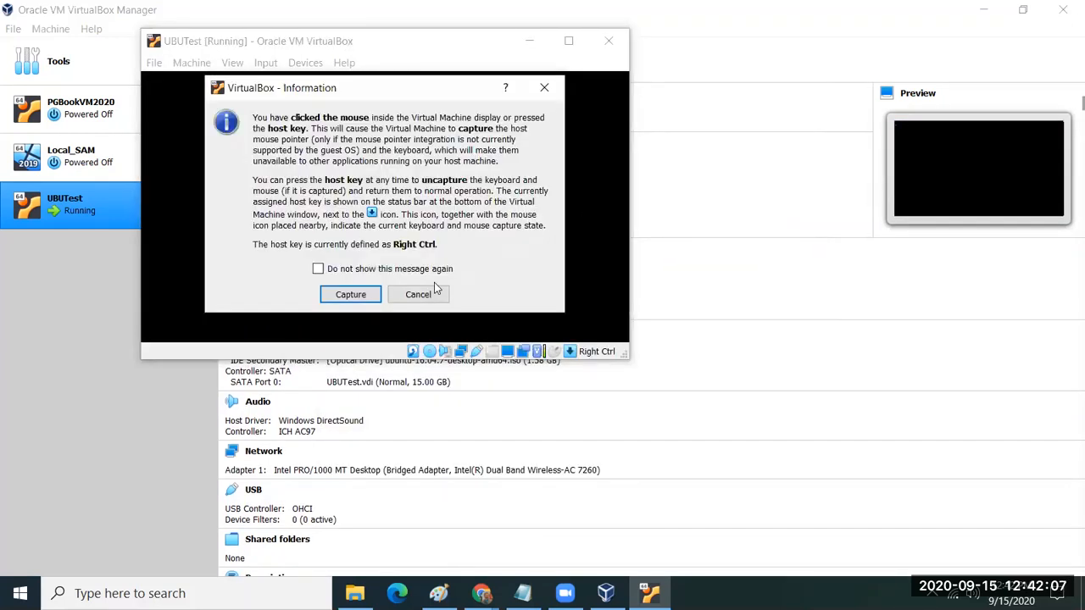
left_click(368, 296)
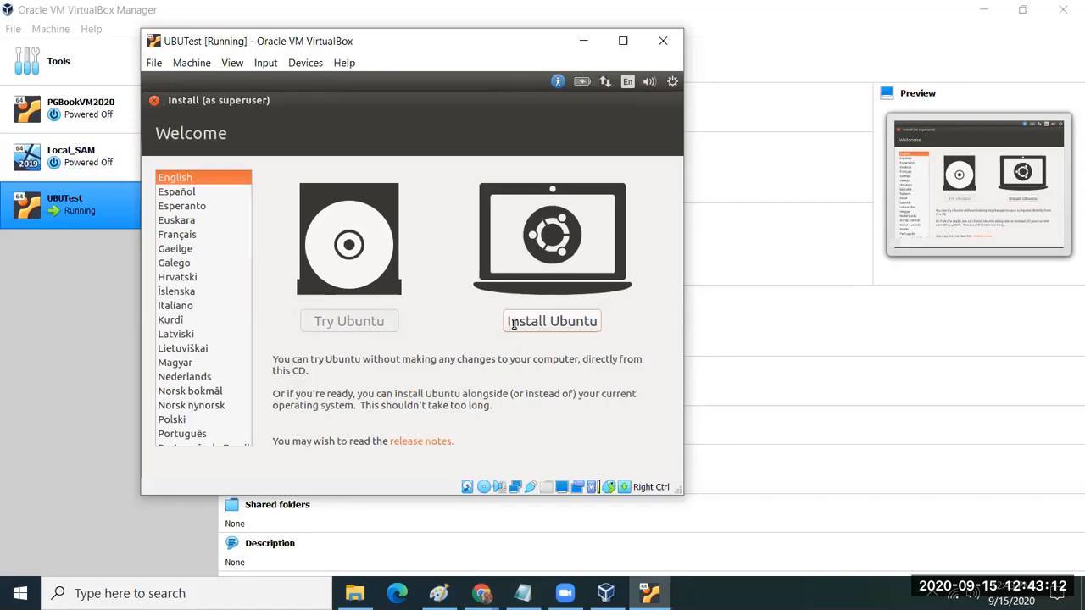
left_click(513, 323)
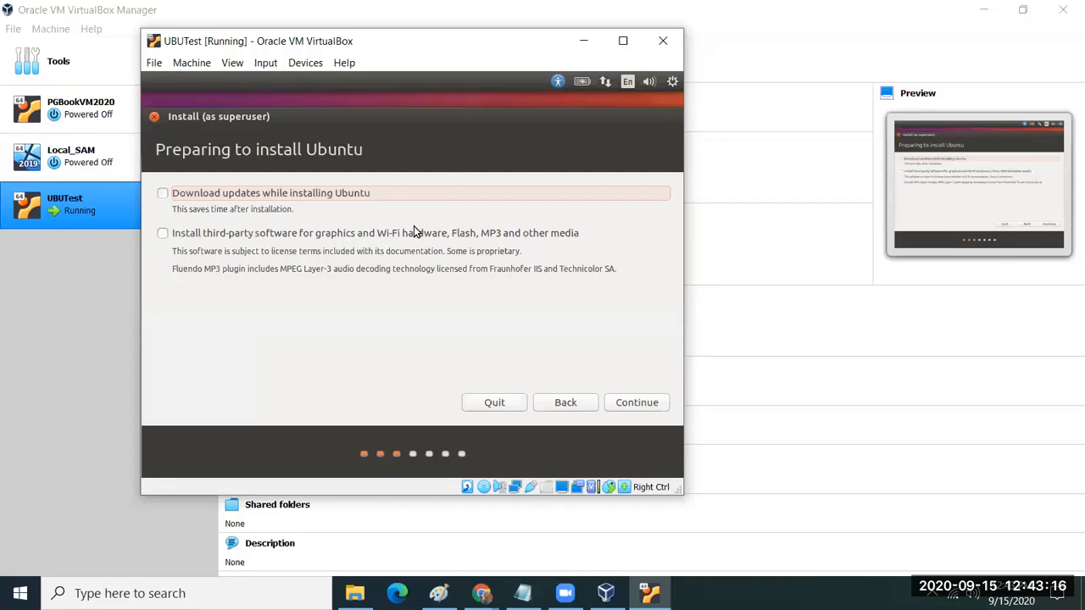
Step: Skip the update options, choose Erase disk and install Ubuntu, and confirm the partition changes
left_click(637, 403)
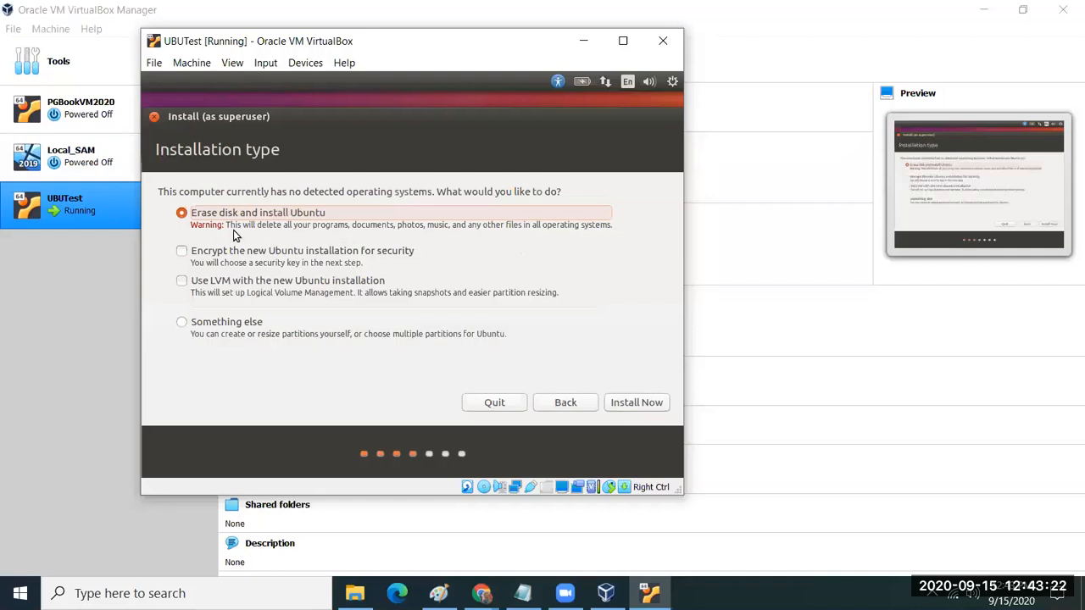
left_click(620, 405)
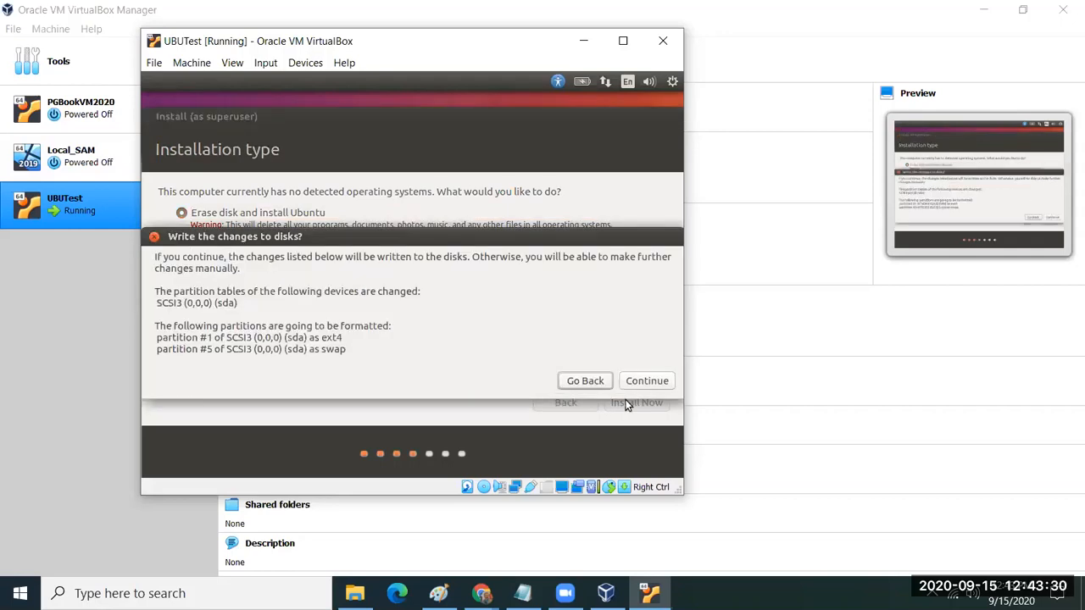
left_click(634, 383)
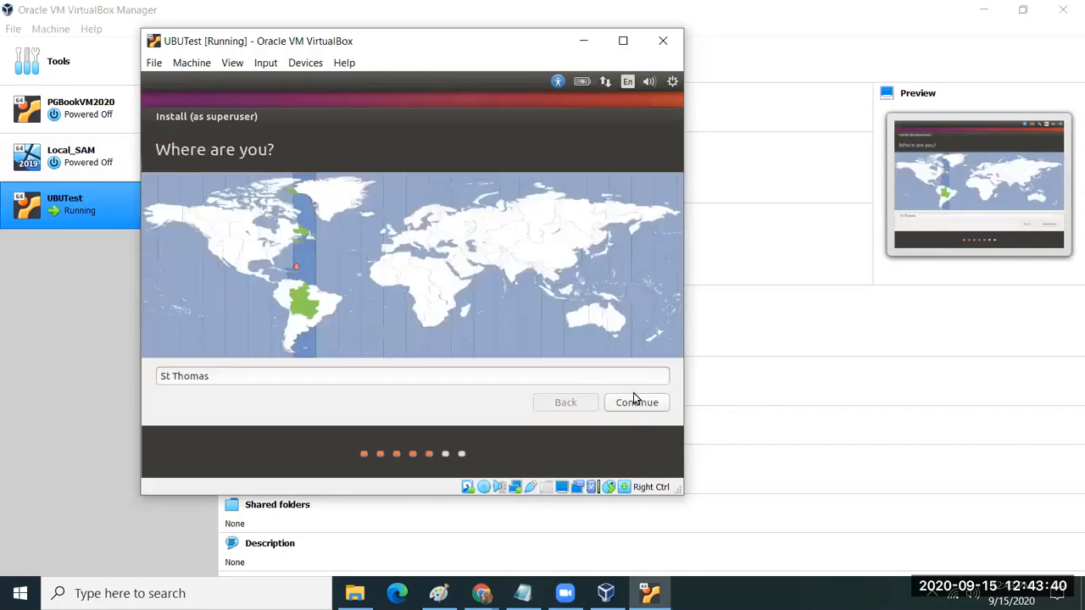
Step: Accept St Thomas as the location and test the English (US) keyboard with 'Hello world'
left_click(635, 401)
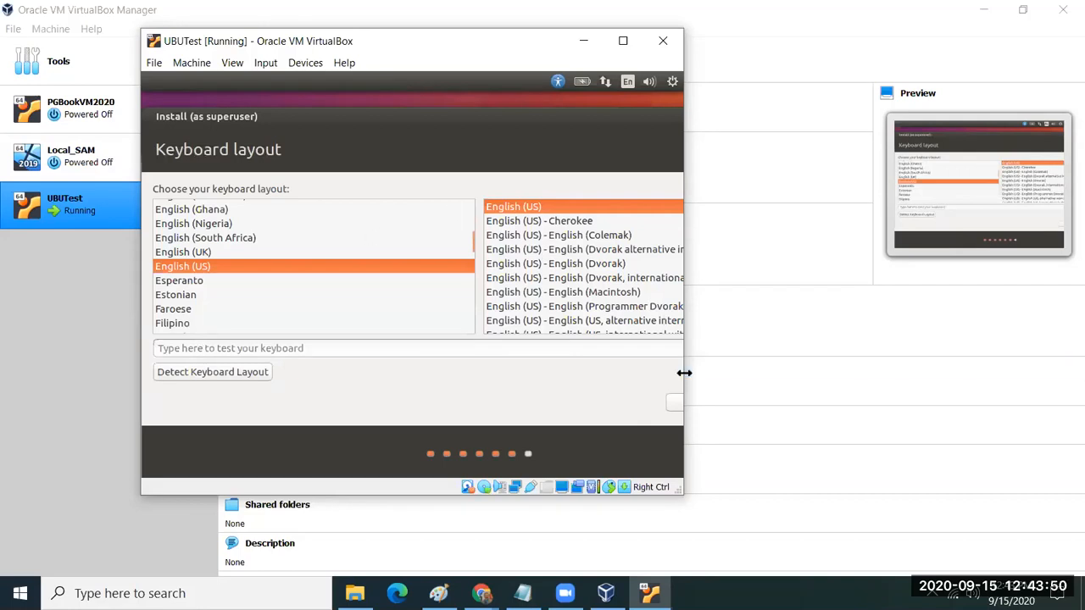
left_click_drag(684, 373, 857, 373)
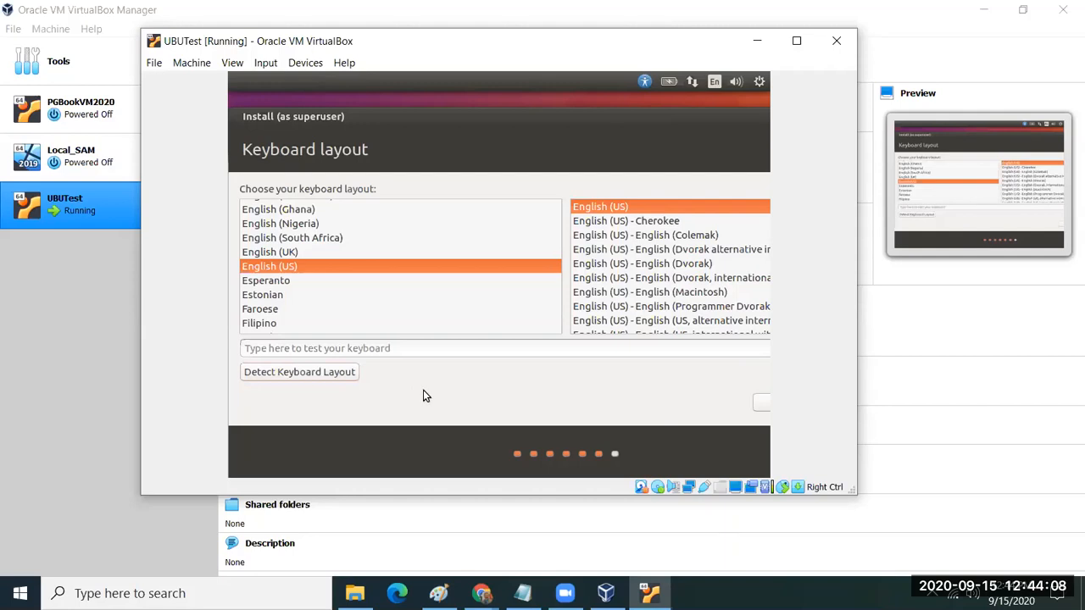
left_click(368, 347)
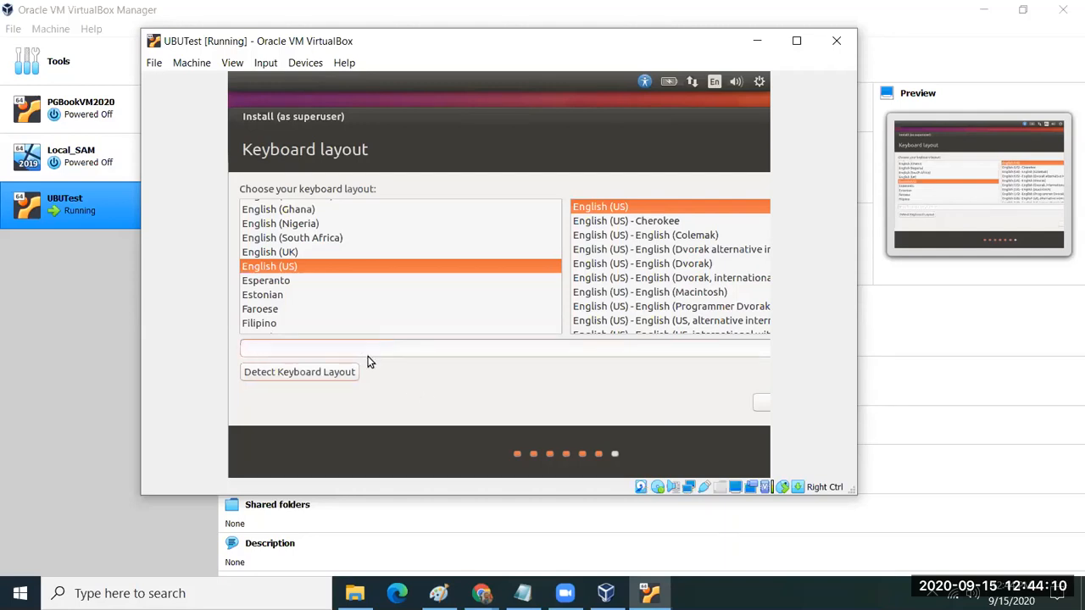
type("Hello world")
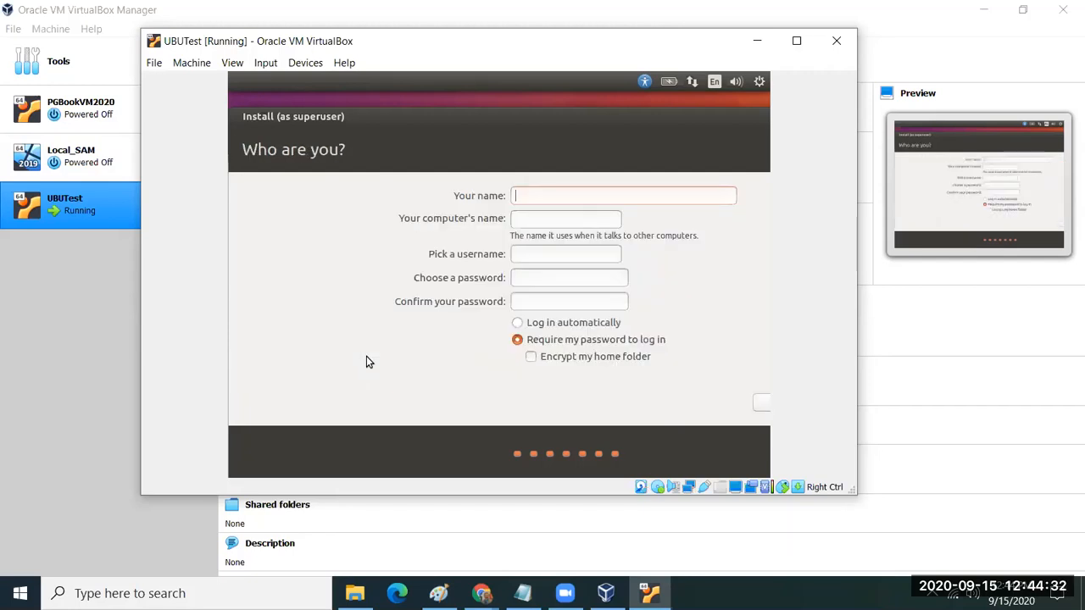
Step: Enter the user's name and change the computer name's suffix to '-vm'
type("pgbook")
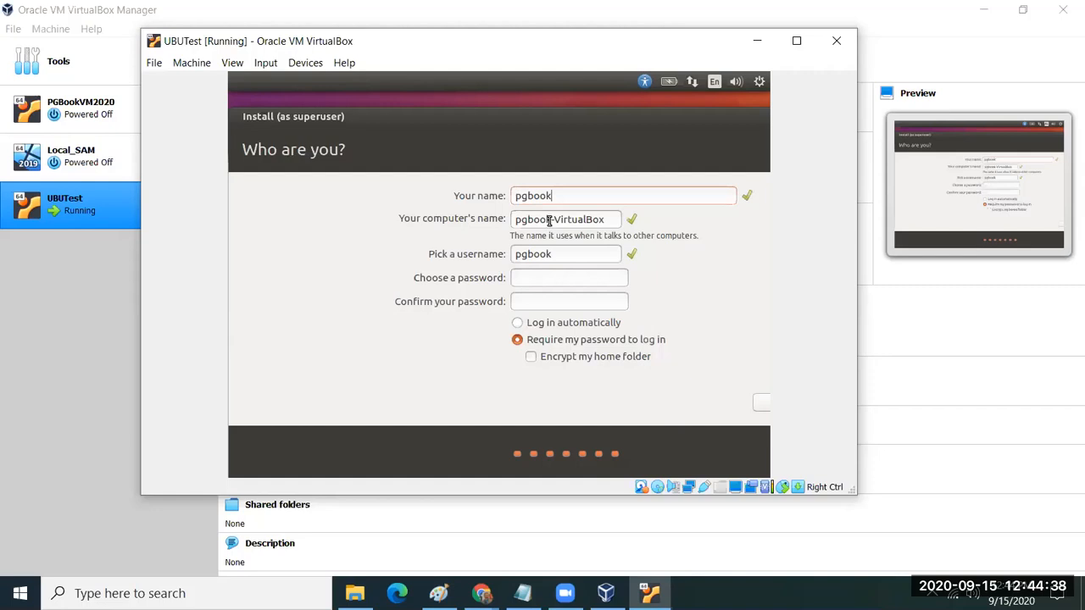
left_click_drag(552, 219, 620, 220)
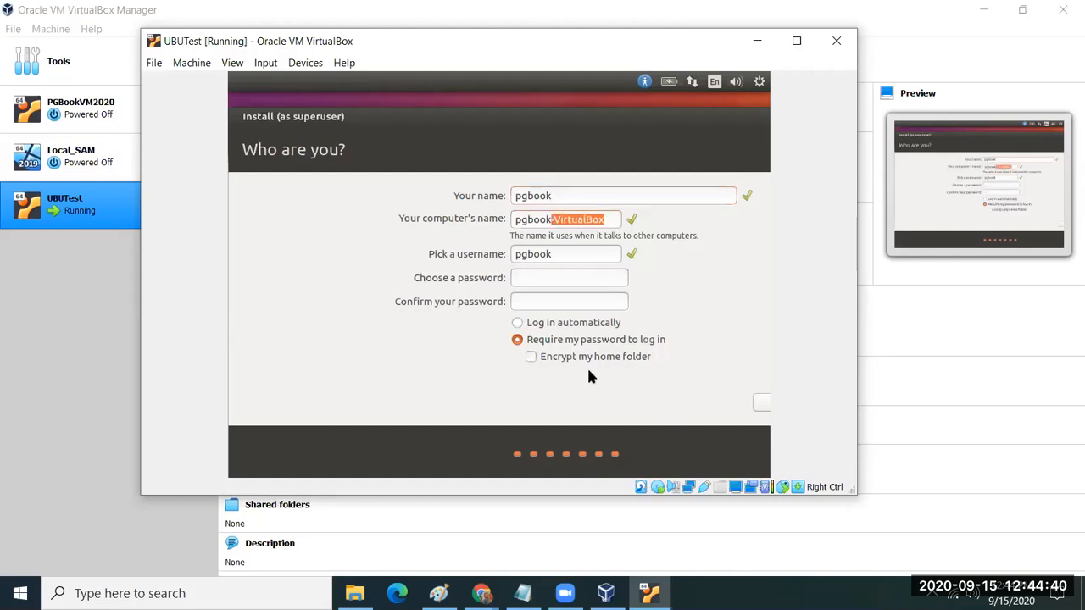
type("vm")
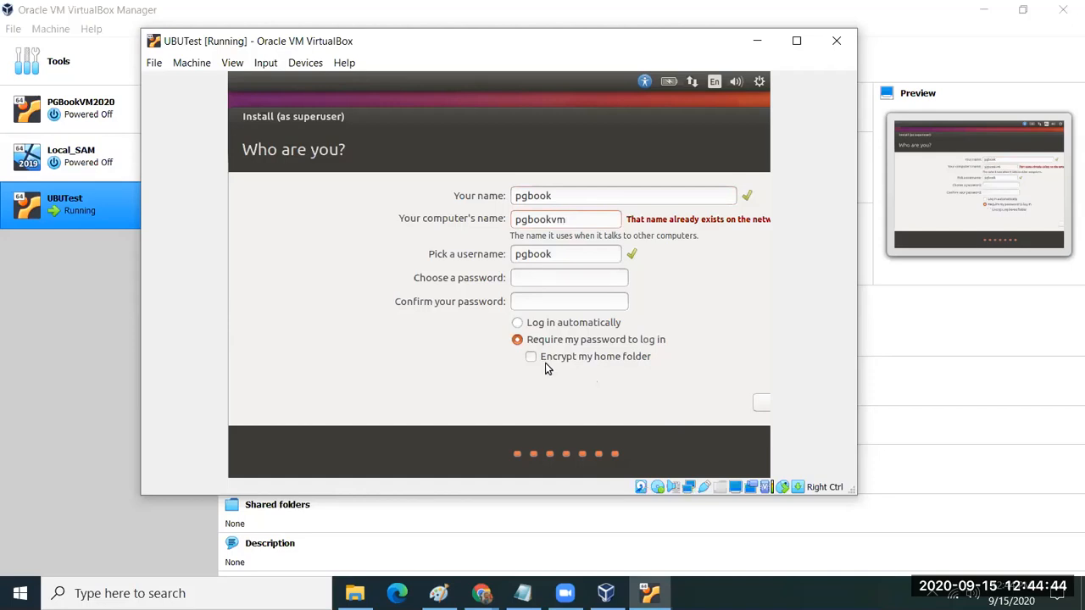
left_click_drag(535, 198, 494, 200)
type("PGB")
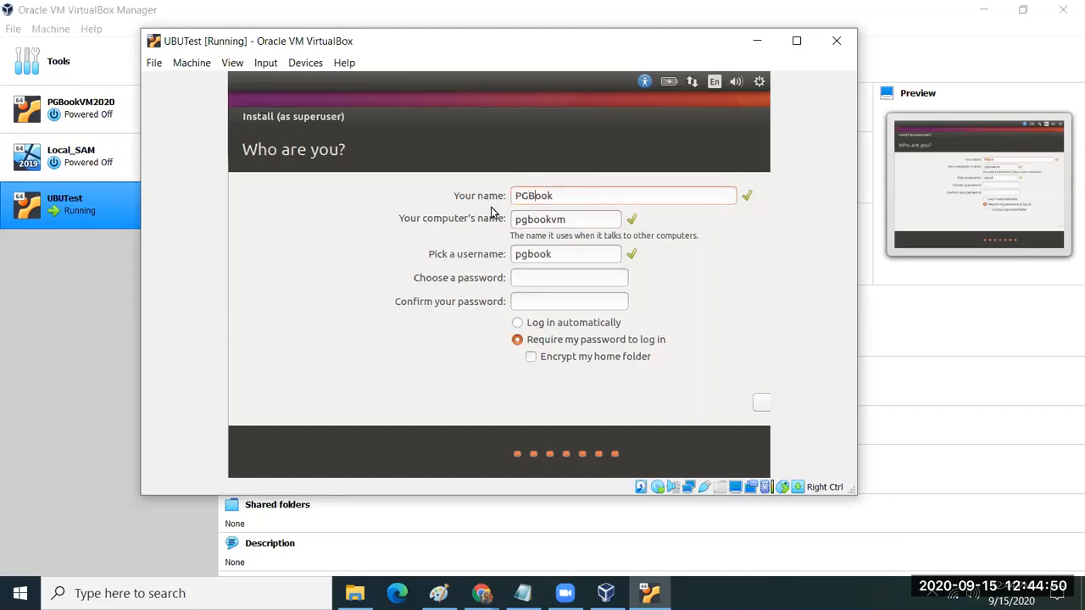
Step: Enter and confirm the account password, then move through the login options
left_click(538, 275)
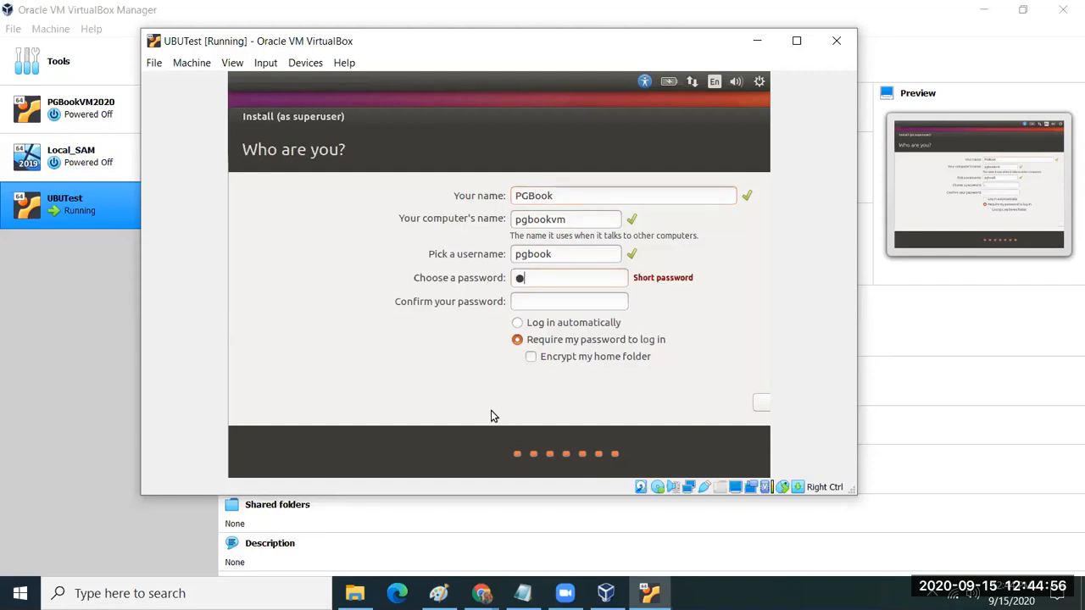
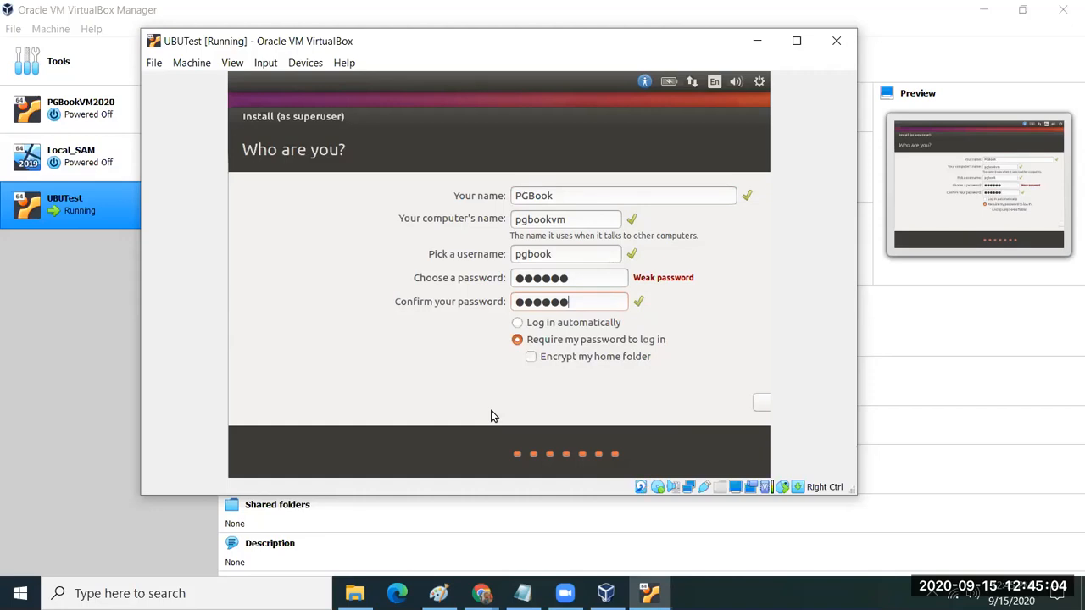
key("Tab")
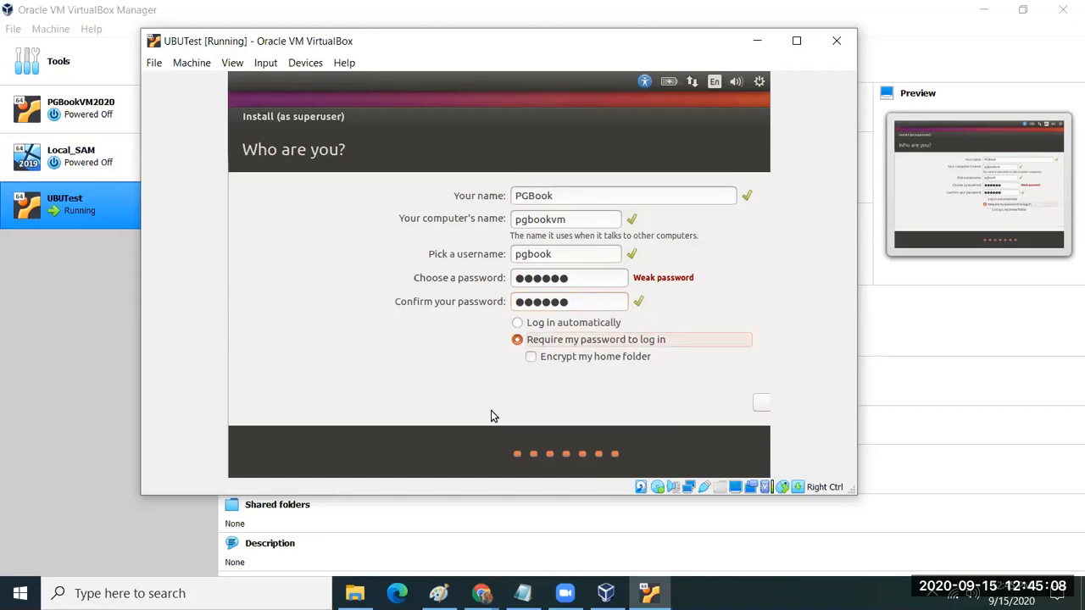
key("Tab")
key("Tab")
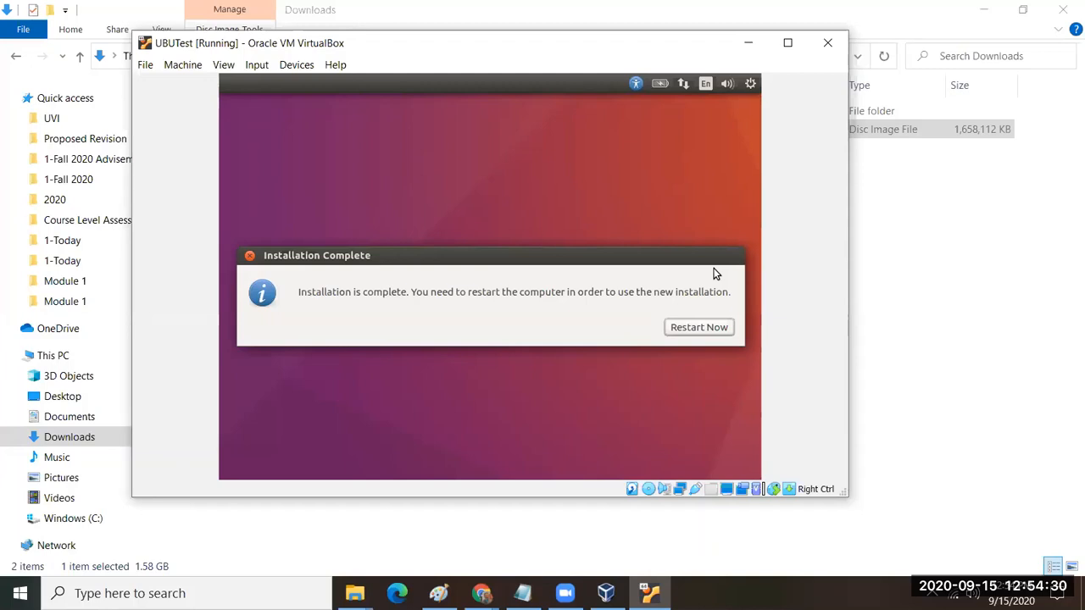
Step: Restart UBUTest after the installation completes and minimize File Explorer
left_click(694, 331)
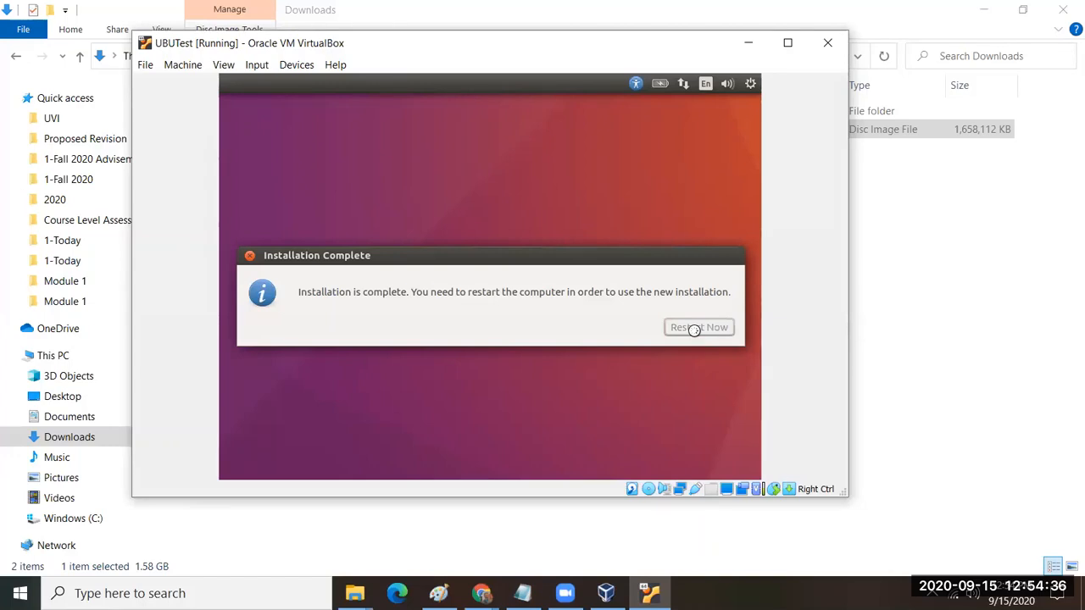
left_click(981, 10)
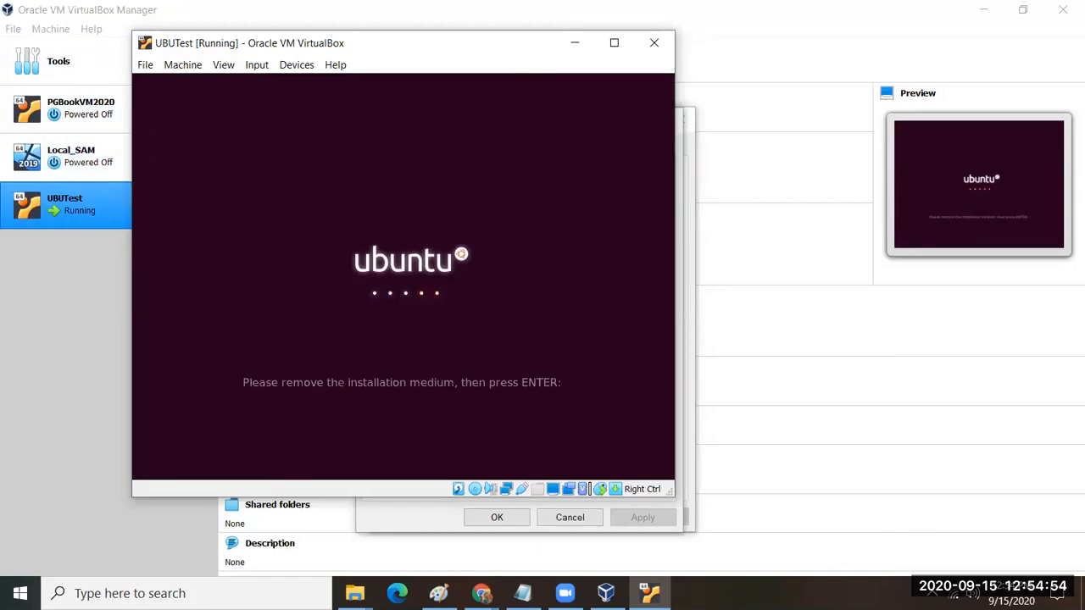
Step: Minimize the VM window and close the two leftover ISO properties dialogs
left_click(576, 41)
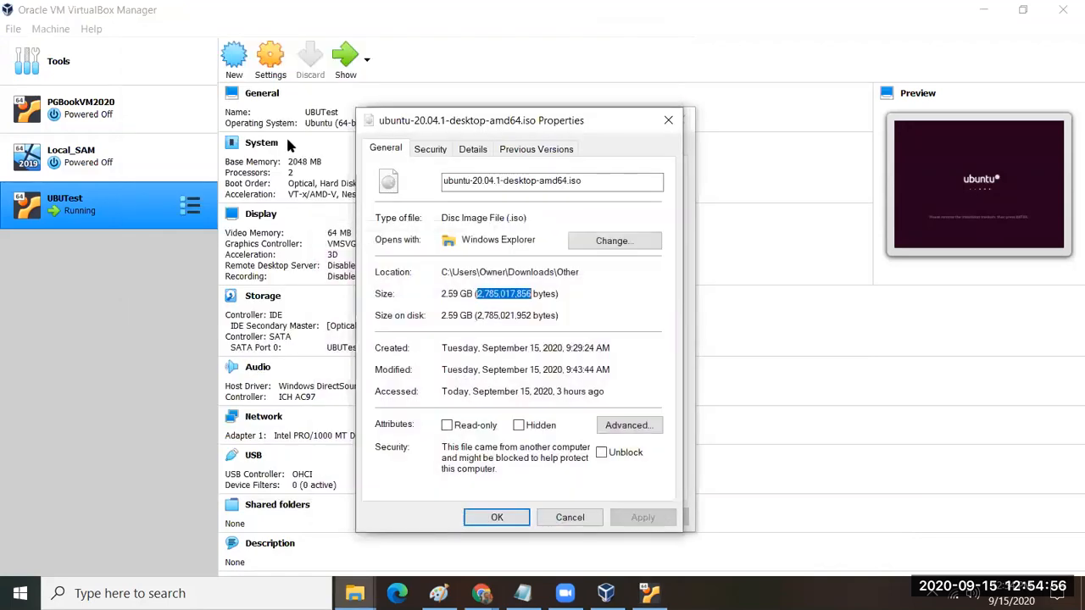
left_click(583, 524)
left_click(580, 519)
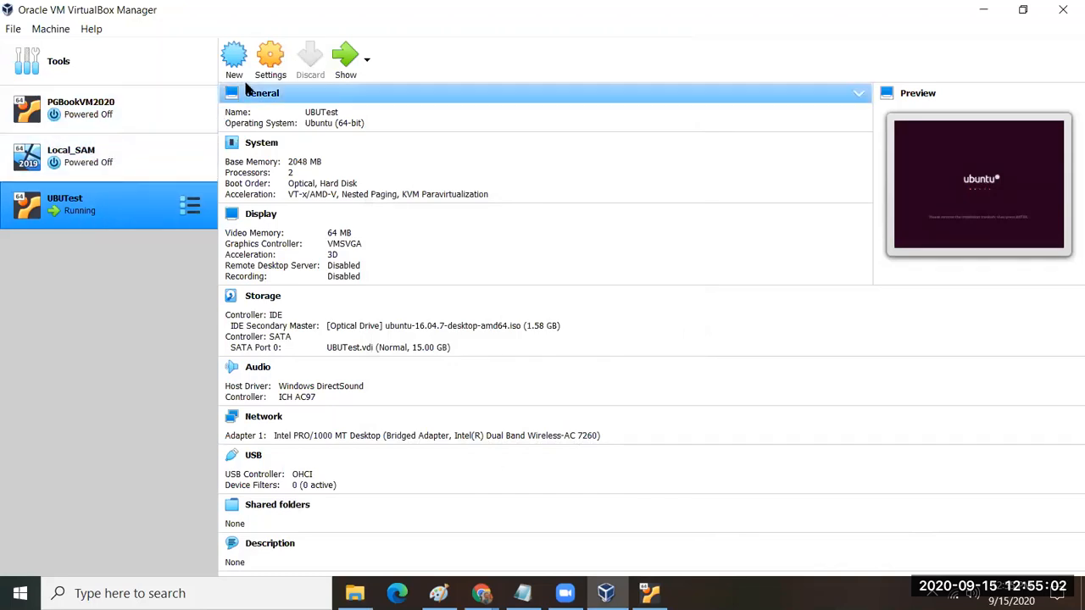
Step: Remove the Ubuntu ISO from UBUTest's IDE optical drive in Storage settings, save, and return to the VM
left_click(268, 58)
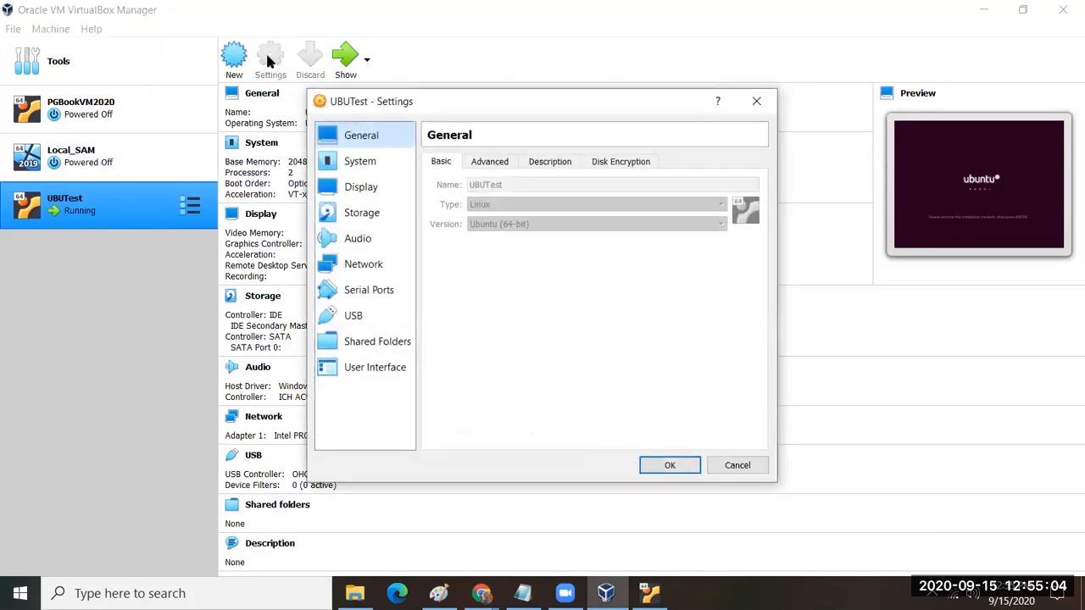
left_click(342, 217)
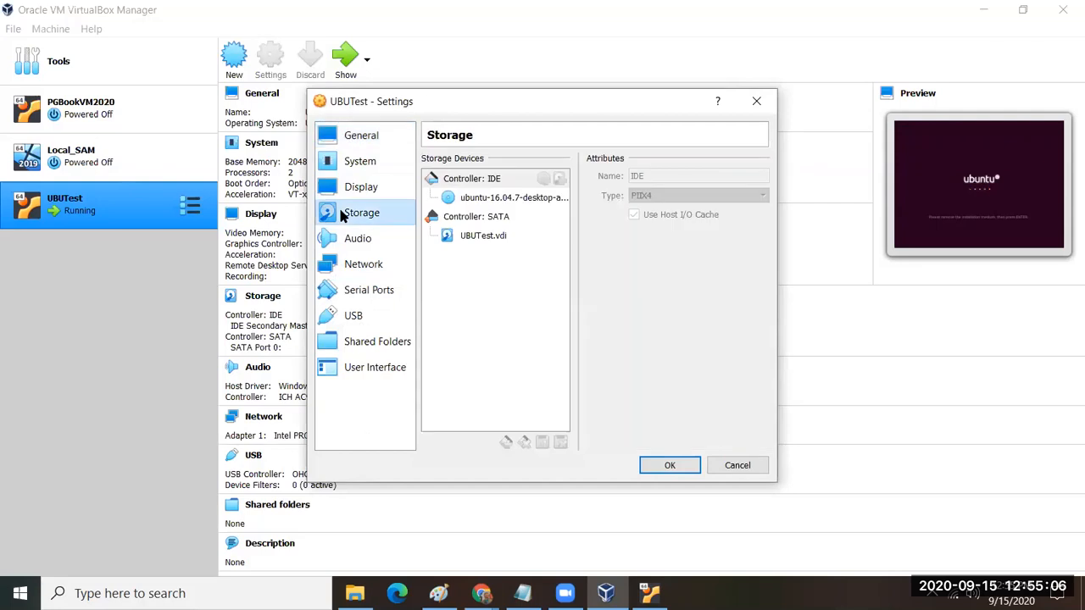
left_click(466, 197)
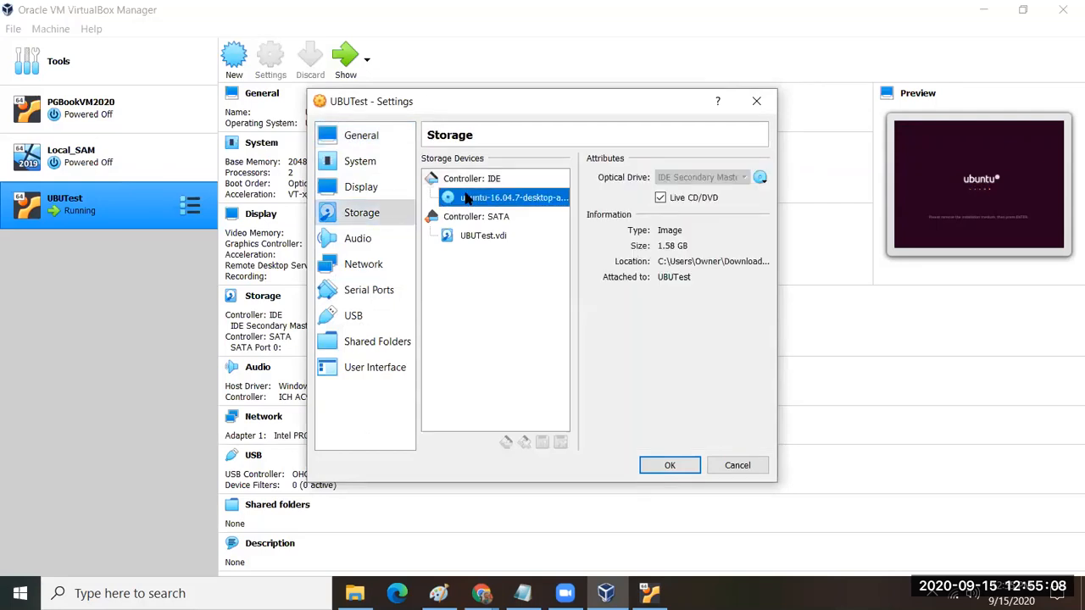
left_click(760, 177)
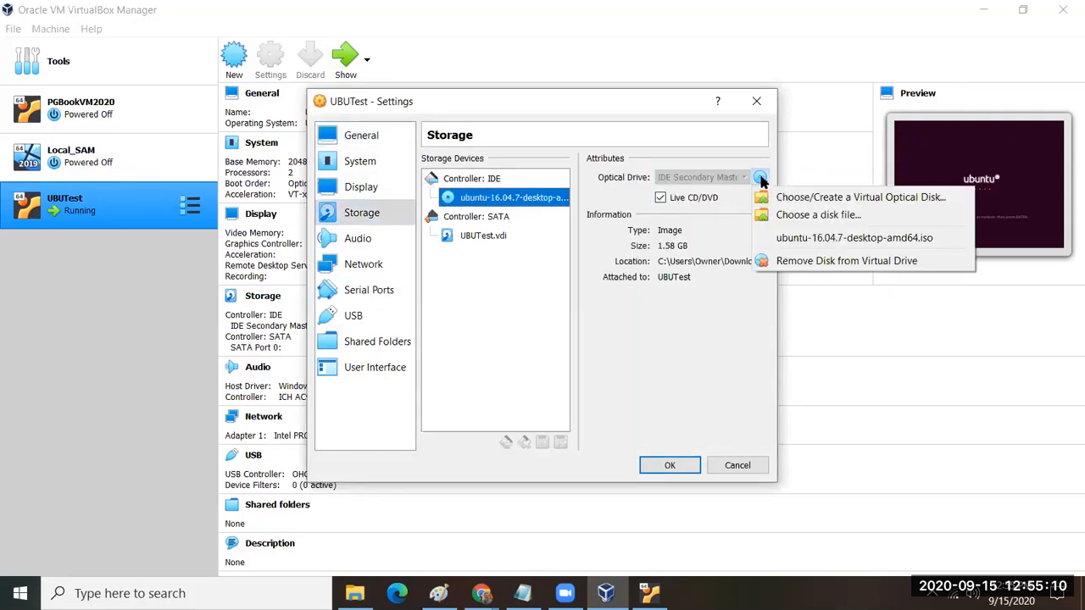
left_click(802, 261)
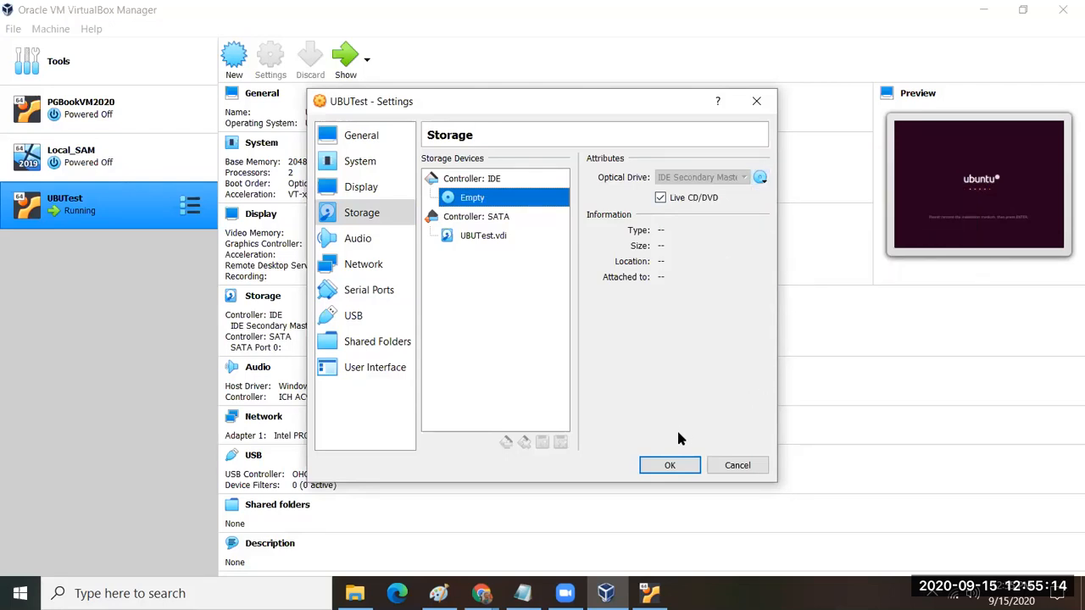
left_click(670, 468)
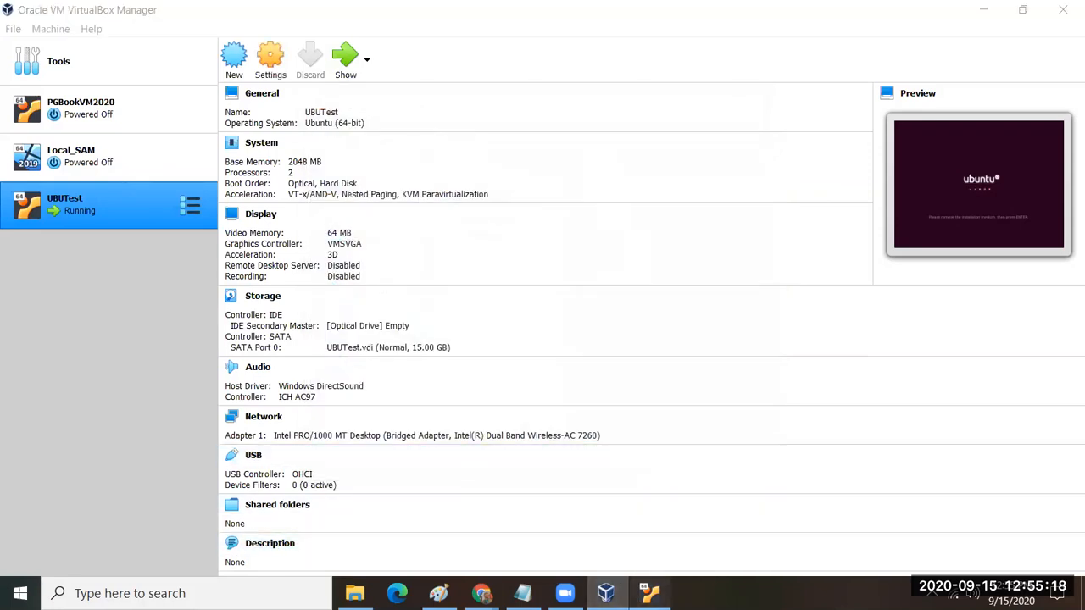
left_click(651, 593)
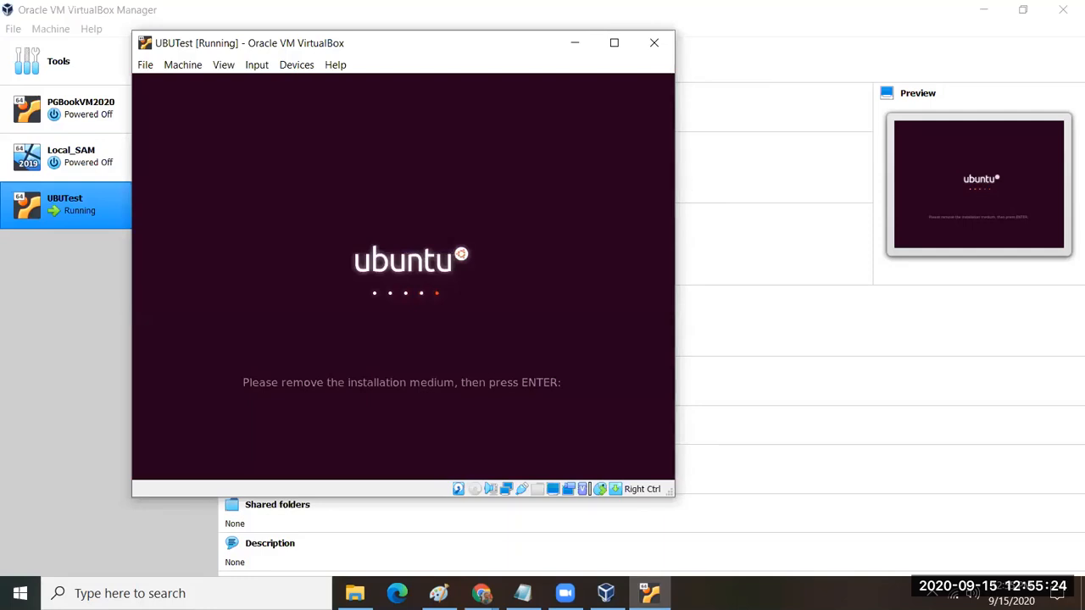
Step: Finish rebooting into the installed Ubuntu and log in with the account password
key("Return")
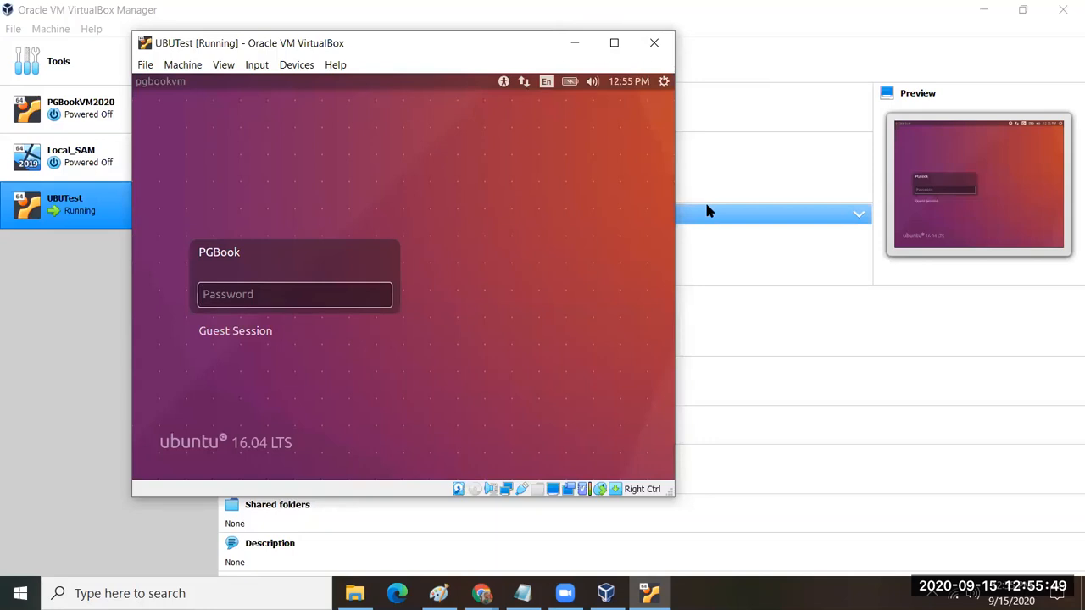
type("****")
type("**")
key("Return")
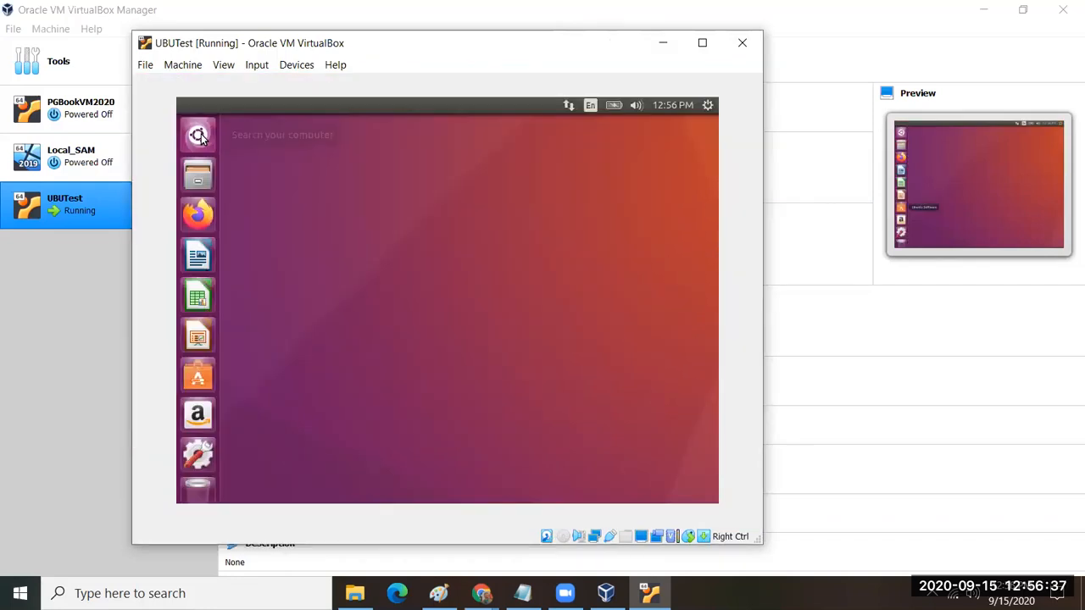
Step: Launch Terminal from the Dash and run ls -al to list the home directory
left_click(203, 139)
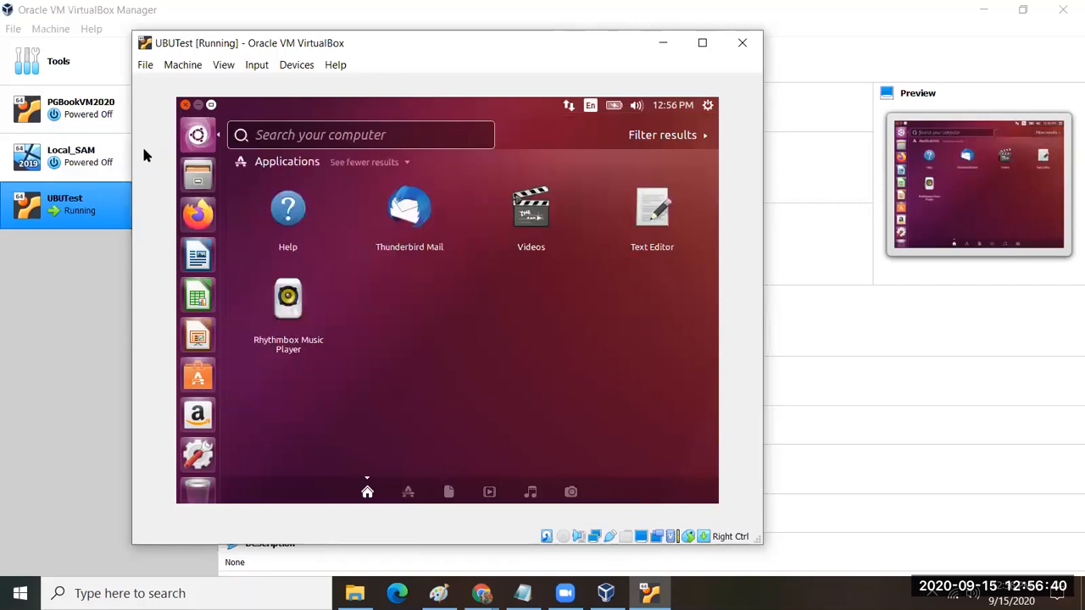
type("termin")
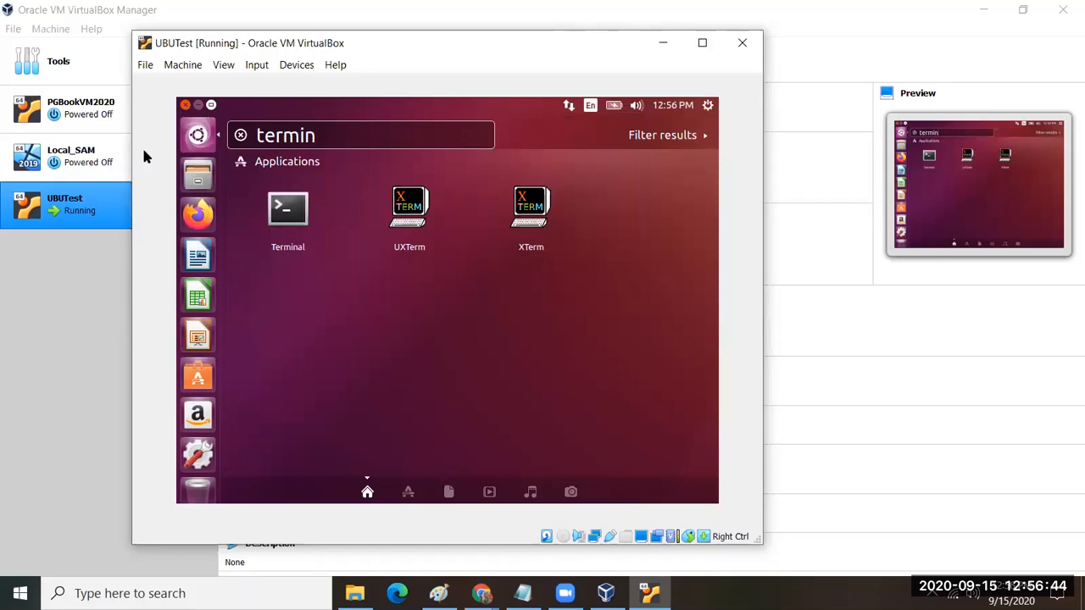
left_click(288, 211)
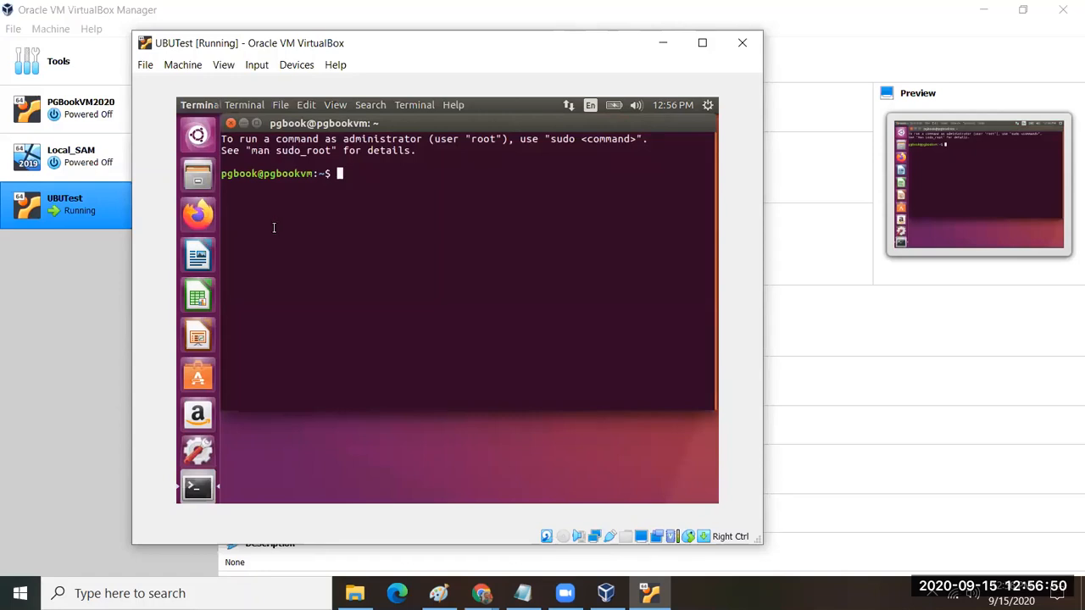
type("ls -")
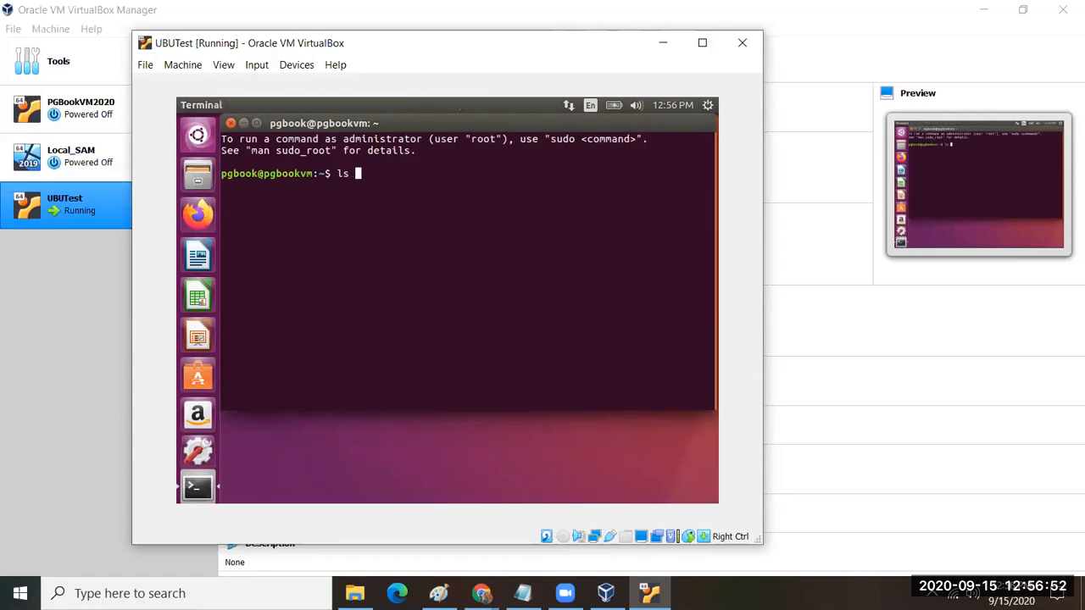
type("al")
key("Return")
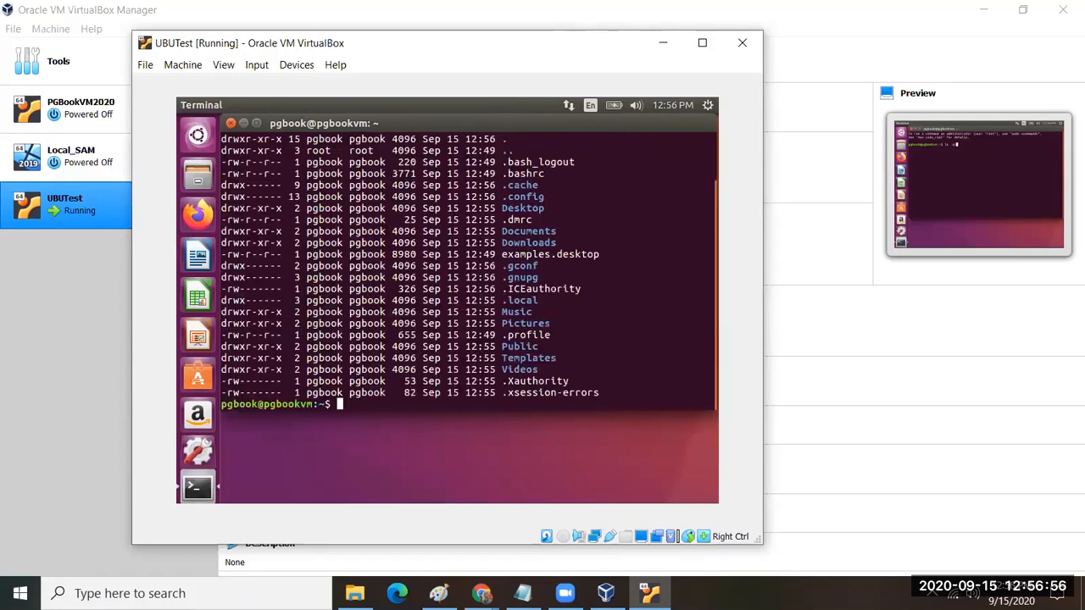
left_click(973, 12)
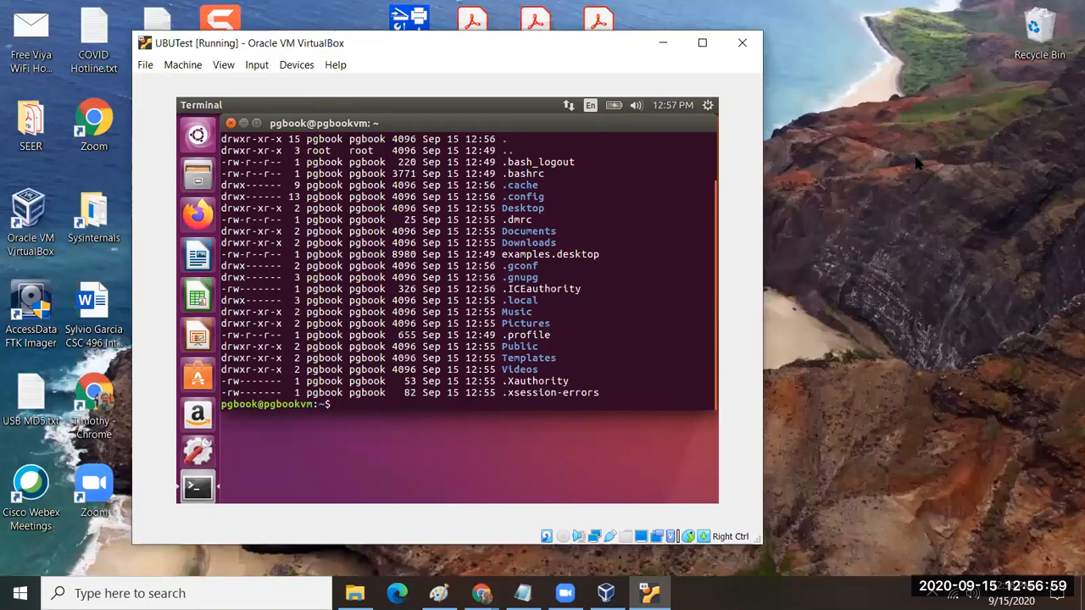
left_click(917, 165)
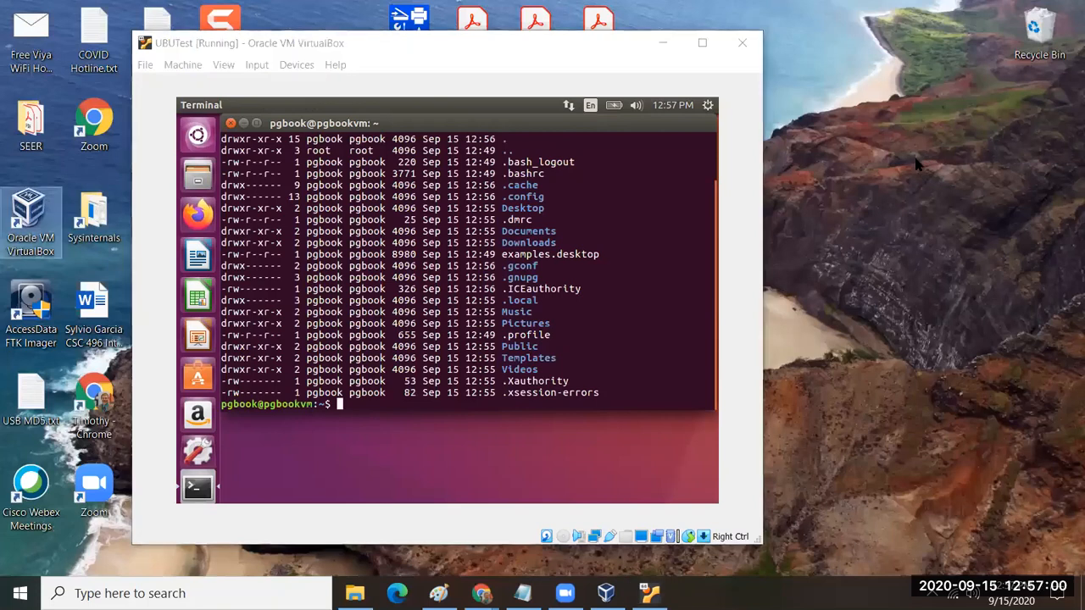